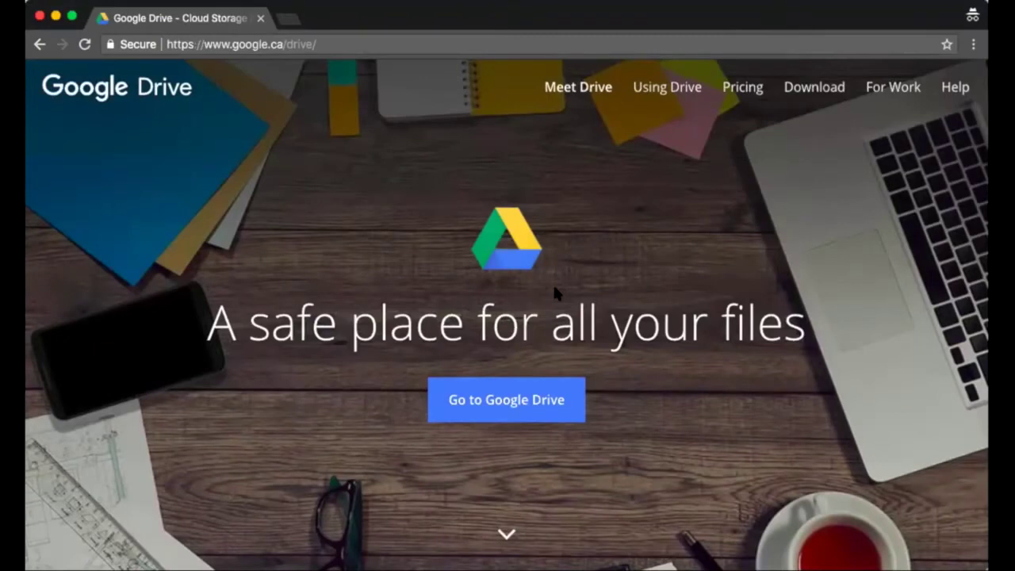
From Google Drive's My Drive, open the New menu and reach More > Google Forms
{"action": "left_click", "coordinate": [501, 409]}
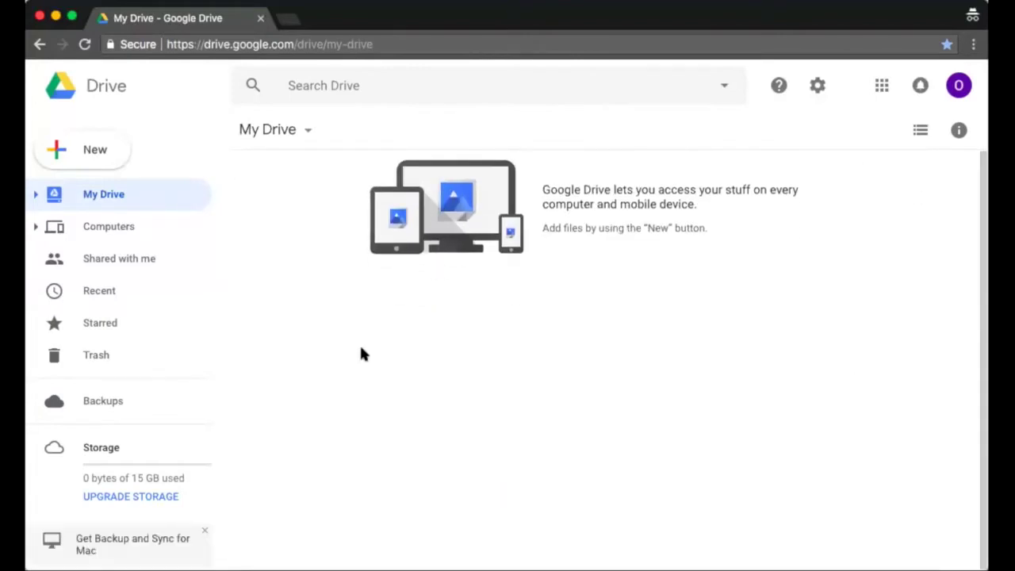
{"action": "left_click", "coordinate": [94, 150]}
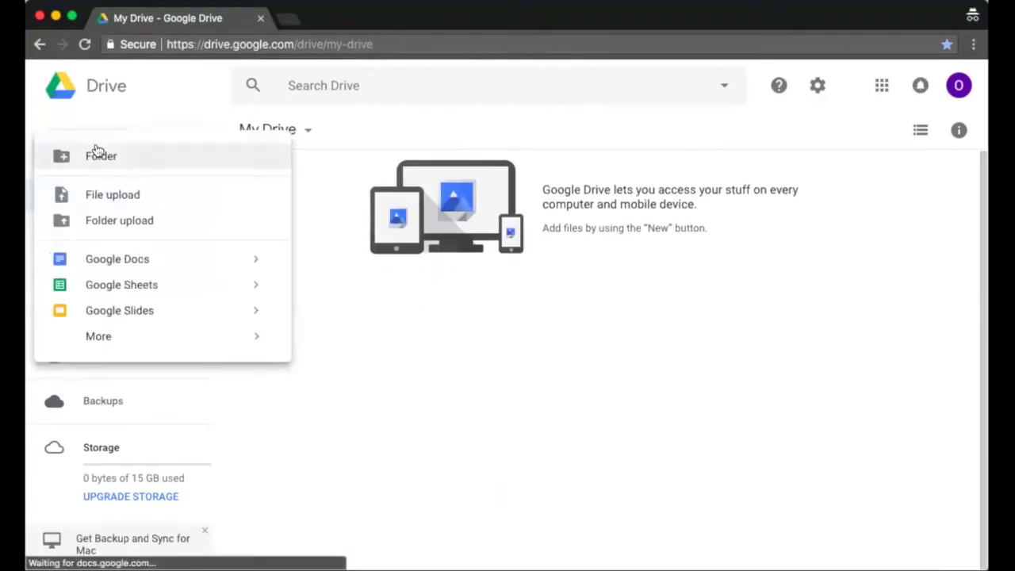
{"action": "mouse_move", "coordinate": [119, 338]}
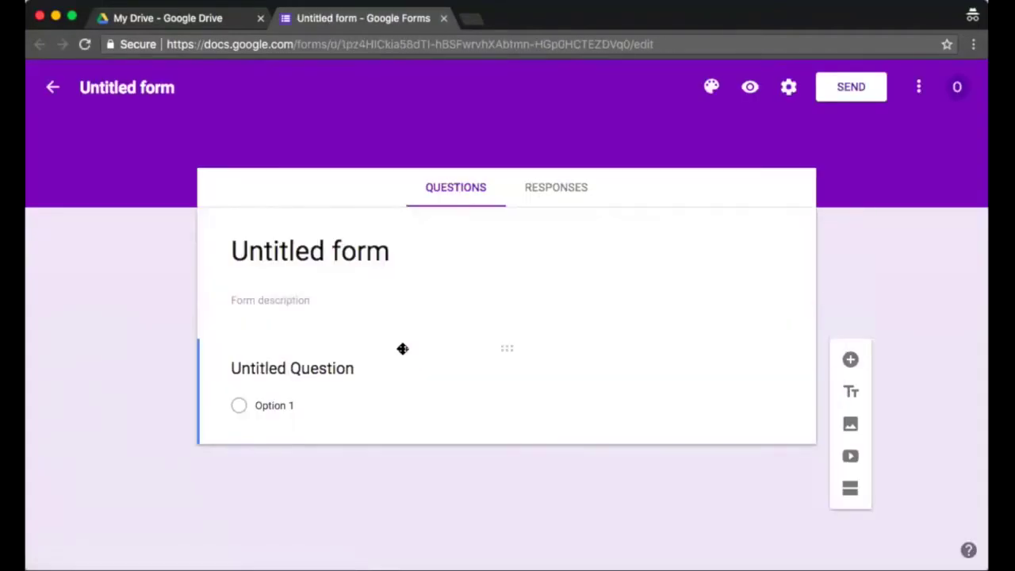
Title the new form 'Spend Tracker'
{"action": "left_click", "coordinate": [143, 88]}
{"action": "type", "text": "S"}
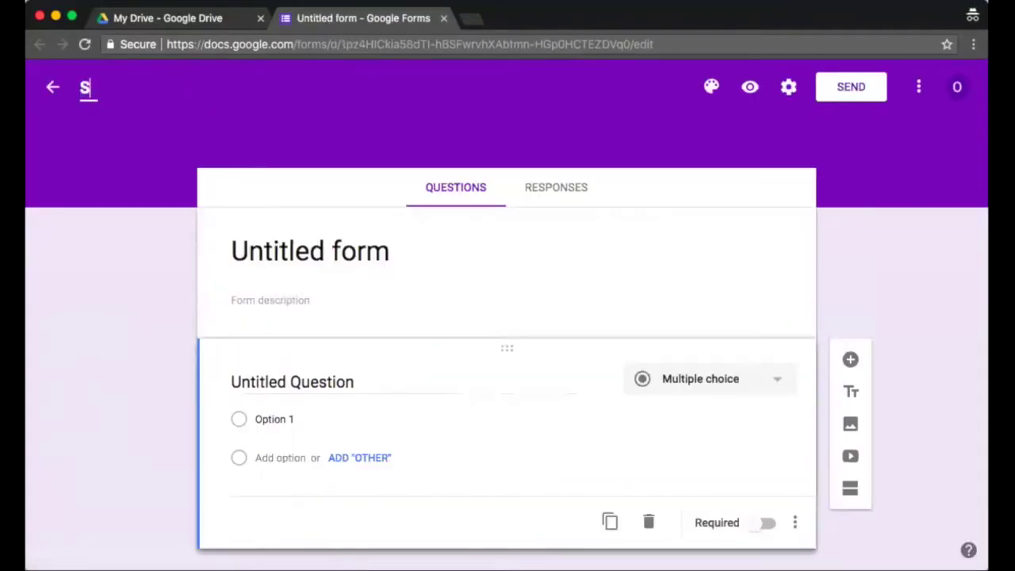
{"action": "type", "text": "pend Tracker"}
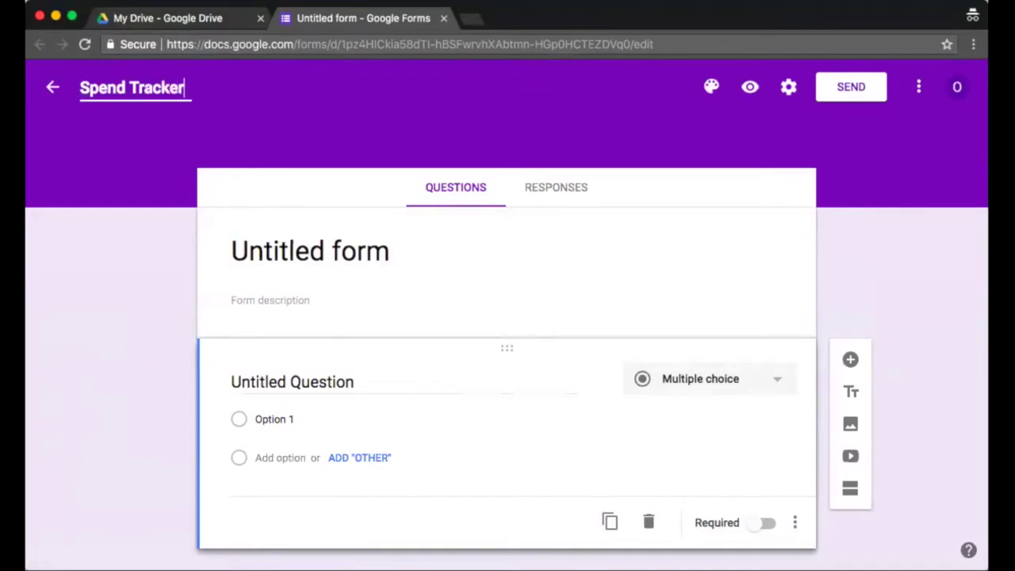
{"action": "left_click", "coordinate": [286, 92]}
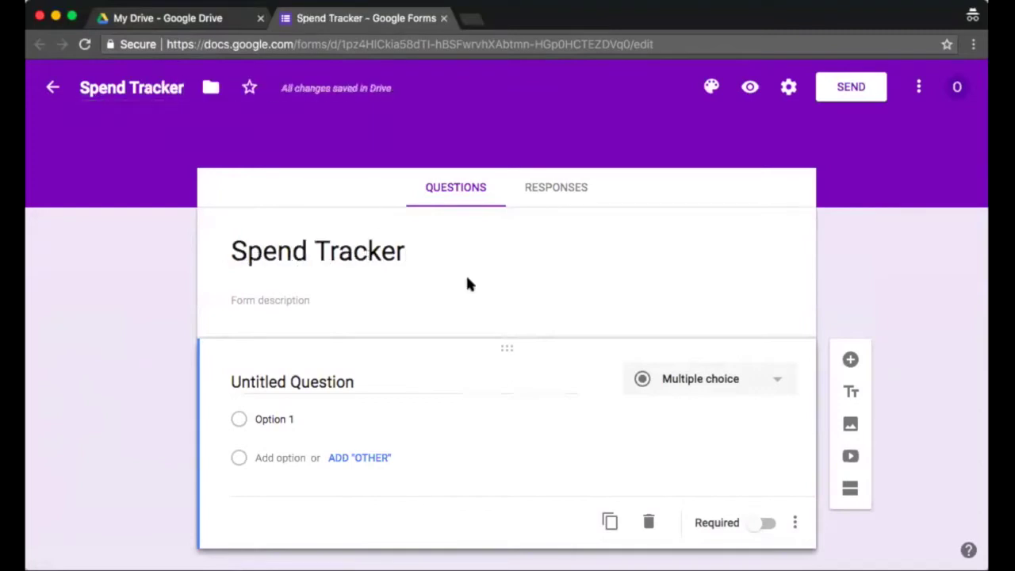
Name the first question 'Amount' and add two more blank questions below it
{"action": "left_click", "coordinate": [850, 361]}
{"action": "left_click", "coordinate": [268, 374]}
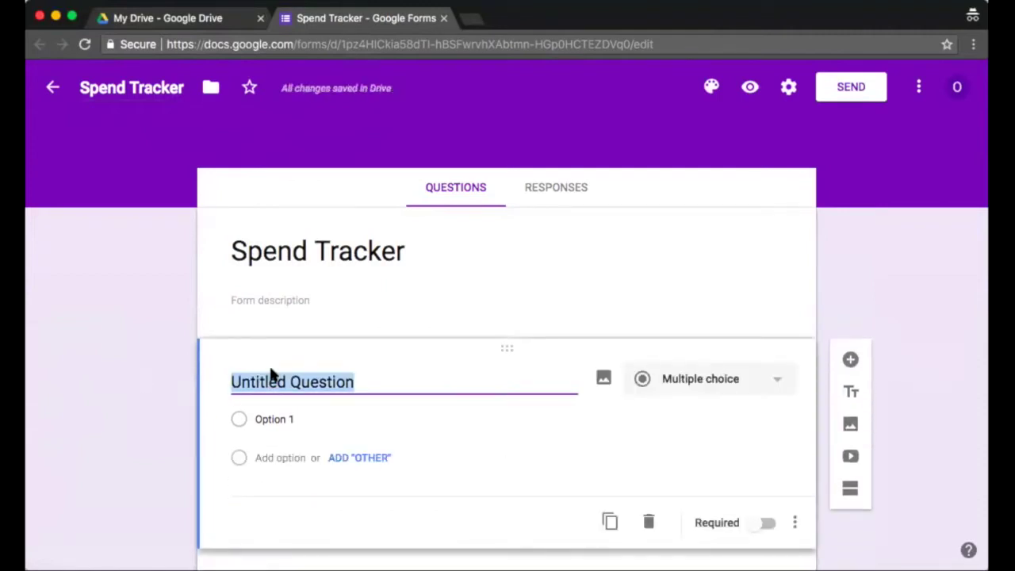
{"action": "type", "text": "Amount"}
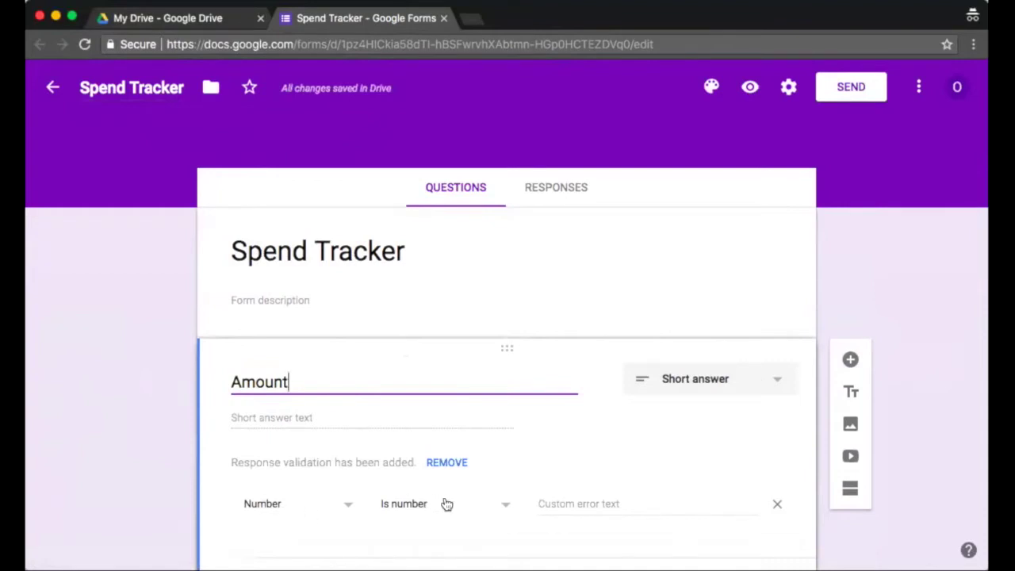
{"action": "scroll", "coordinate": [569, 307], "scroll_direction": "down", "scroll_amount": 5}
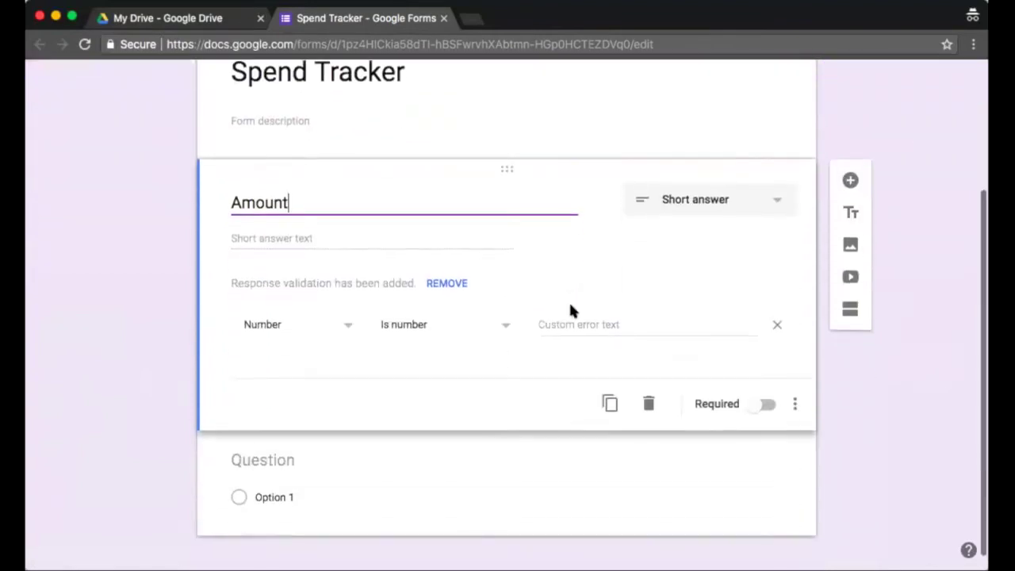
{"action": "left_click", "coordinate": [851, 177]}
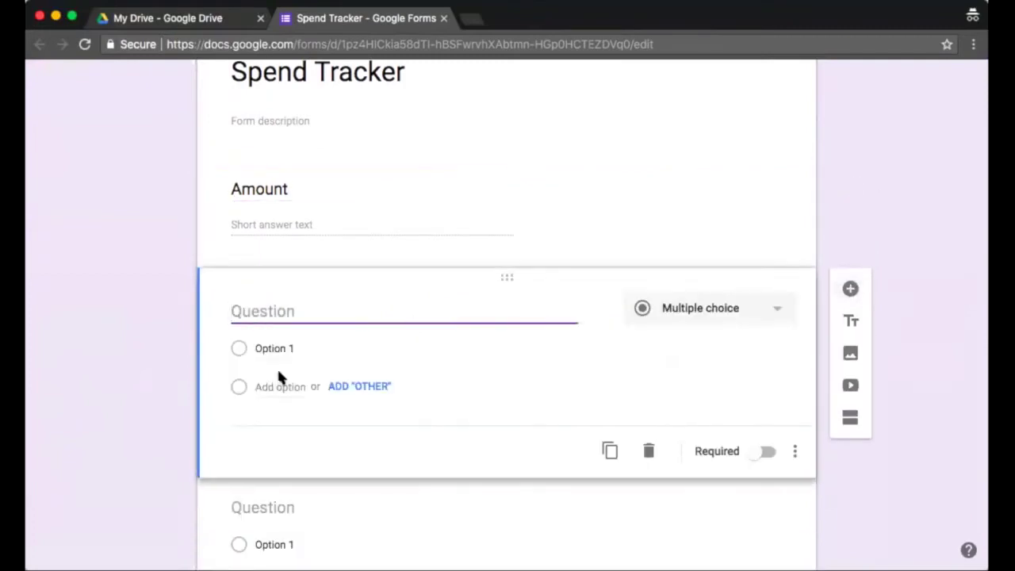
Make 'Category' a dropdown with Rent, Groceries, Entertainment, Car Payment, Gym, Spending Money, Other
{"action": "type", "text": "Category"}
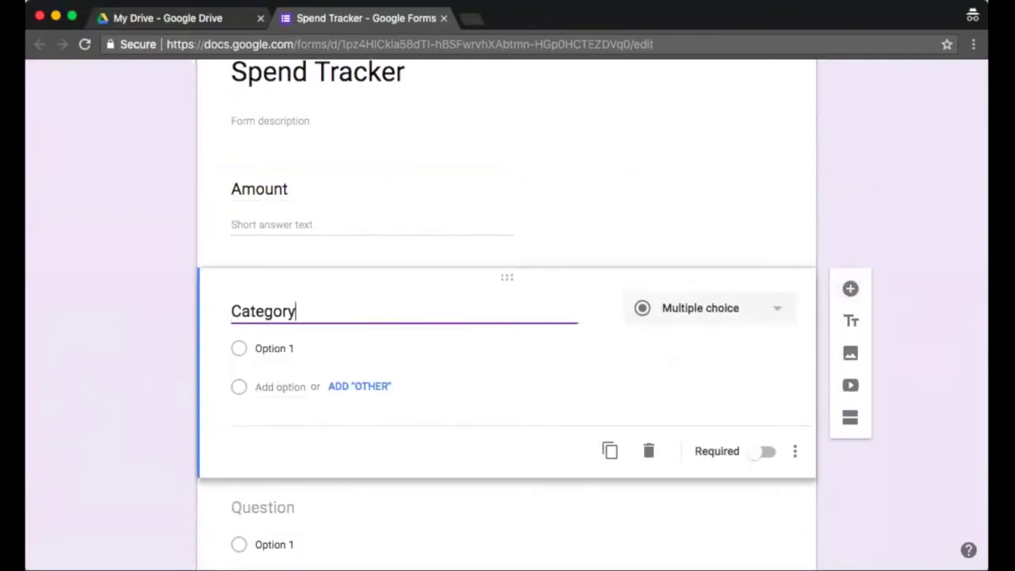
{"action": "left_click", "coordinate": [762, 317]}
{"action": "left_click", "coordinate": [708, 287]}
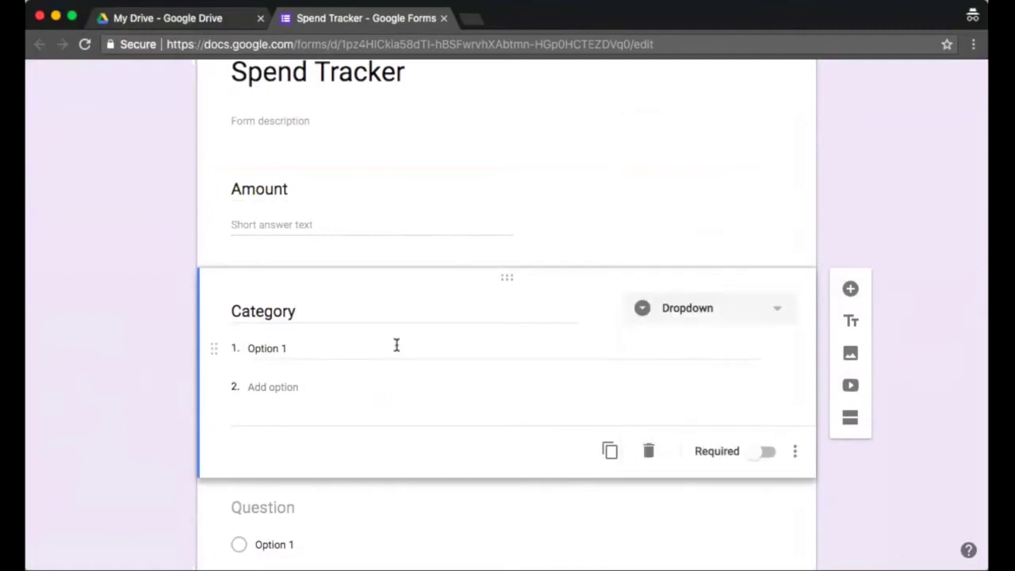
{"action": "left_click", "coordinate": [290, 349]}
{"action": "type", "text": "Rent"}
{"action": "key", "text": "Return"}
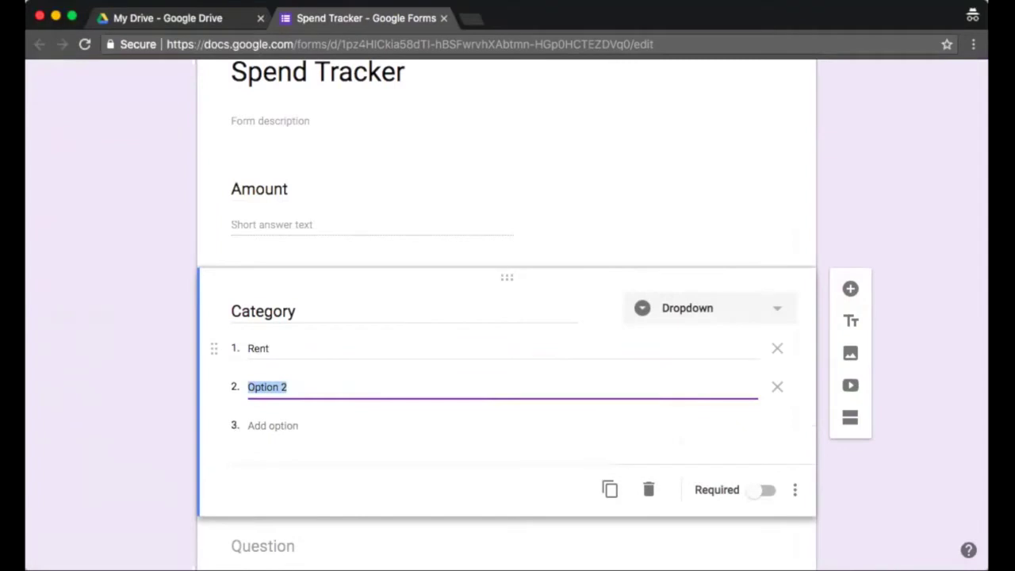
{"action": "type", "text": "Groceries"}
{"action": "key", "text": "Return"}
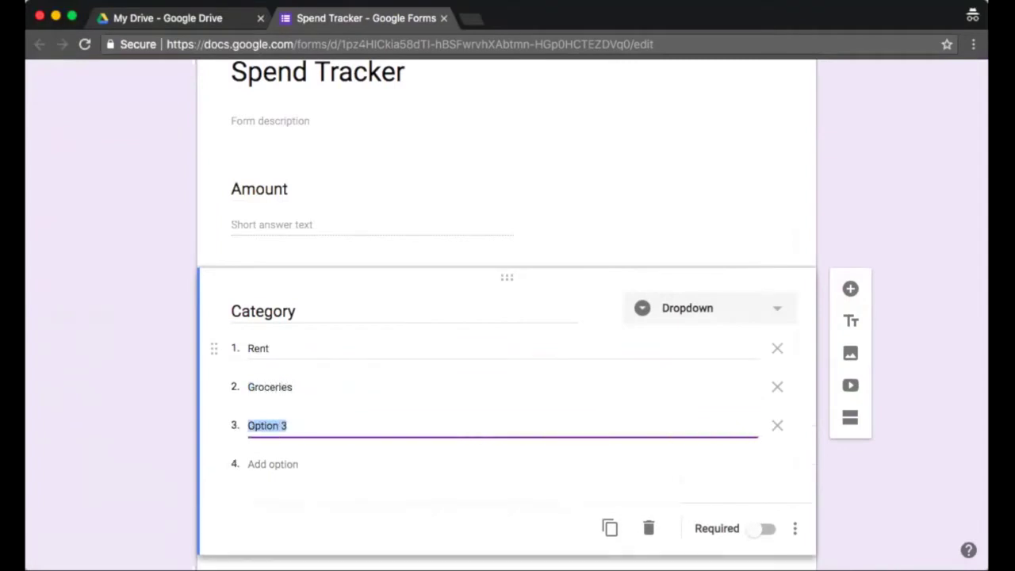
{"action": "type", "text": "Entertainment"}
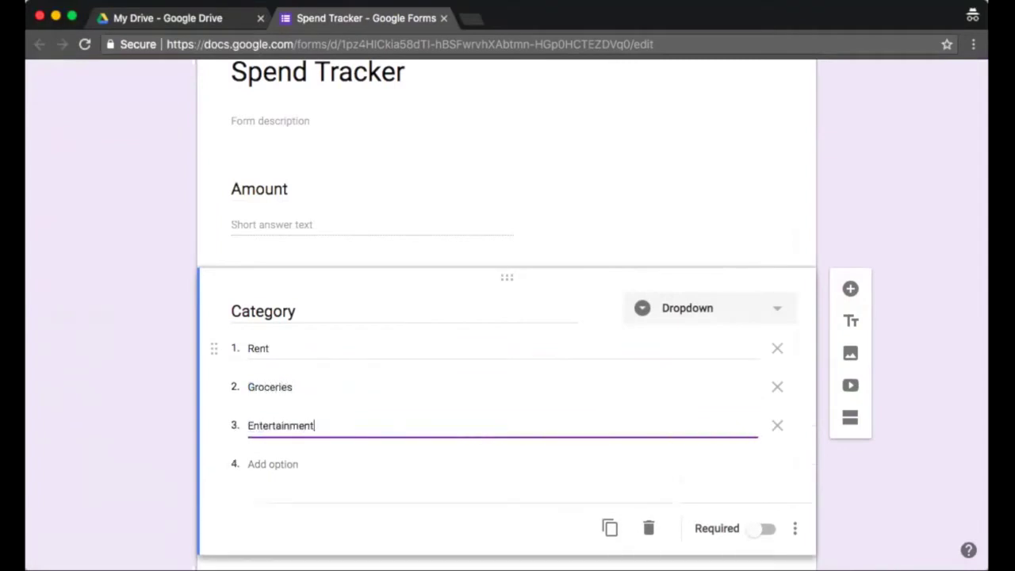
{"action": "key", "text": "Return"}
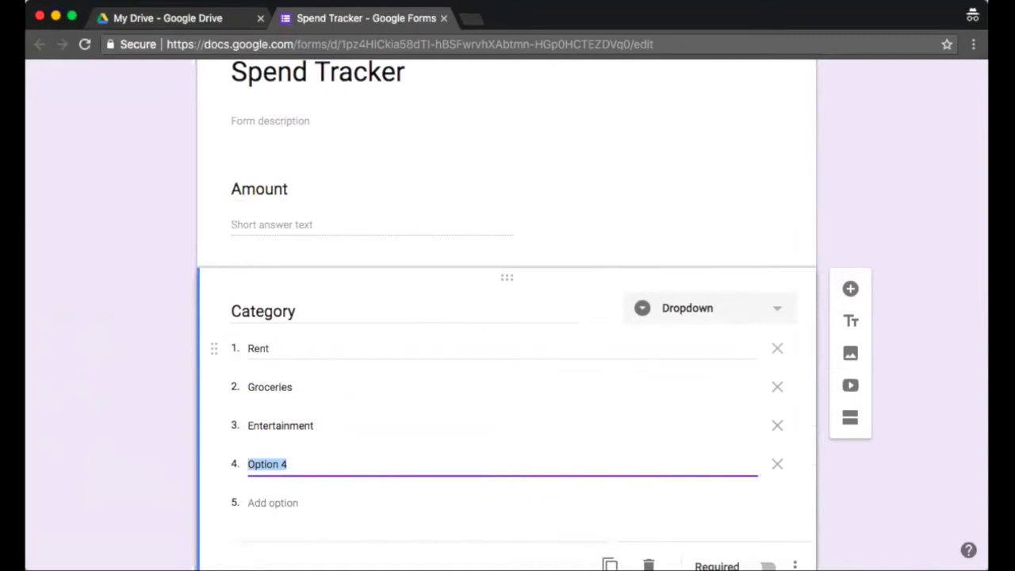
{"action": "type", "text": "Car Payment"}
{"action": "key", "text": "Return"}
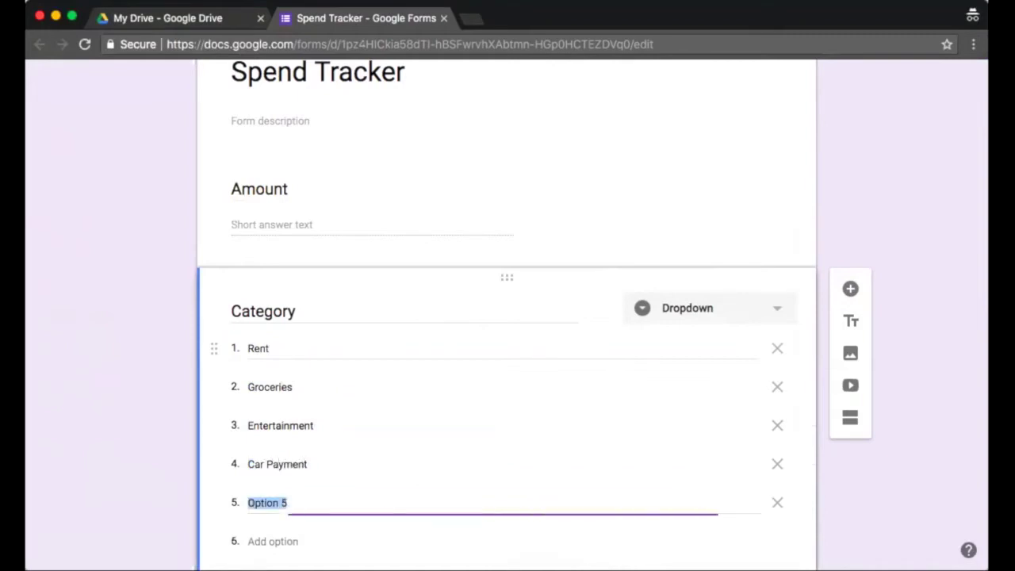
{"action": "type", "text": "Gym"}
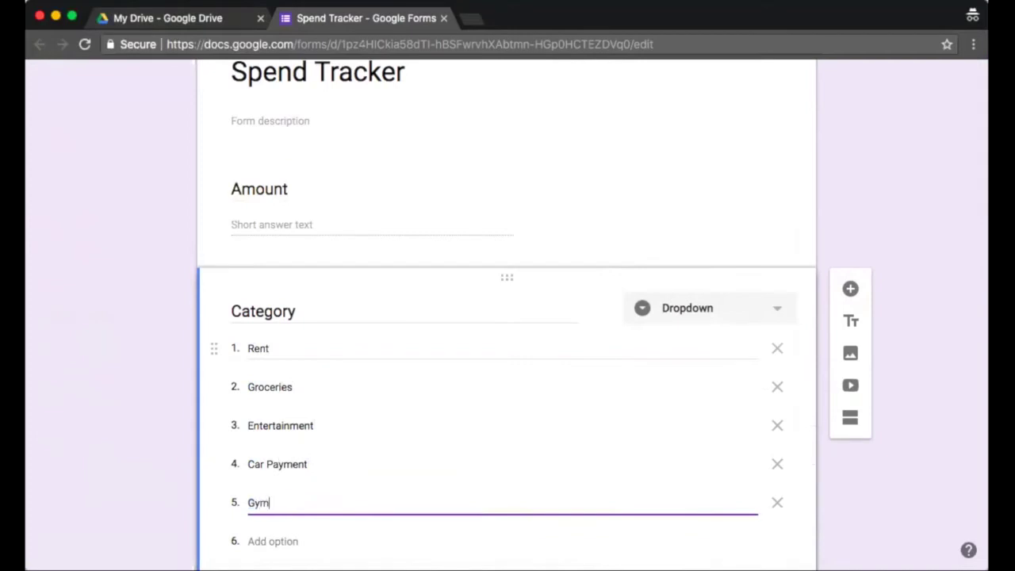
{"action": "key", "text": "Return"}
{"action": "type", "text": "Spendi"}
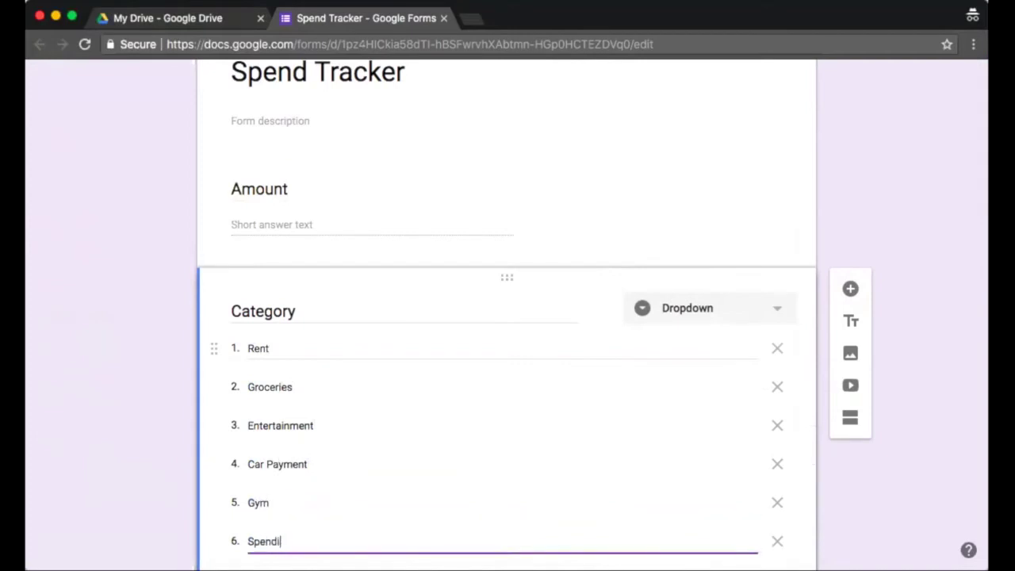
{"action": "type", "text": "ng Money"}
{"action": "key", "text": "Return"}
{"action": "type", "text": "Other"}
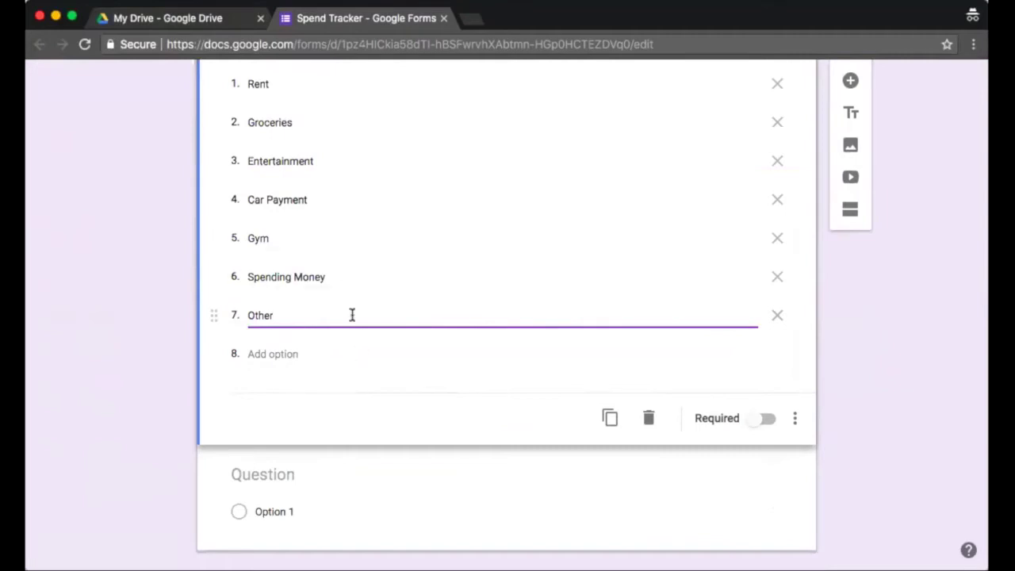
Make the next question a short-answer titled 'Description (Optional)'
{"action": "left_click", "coordinate": [295, 479]}
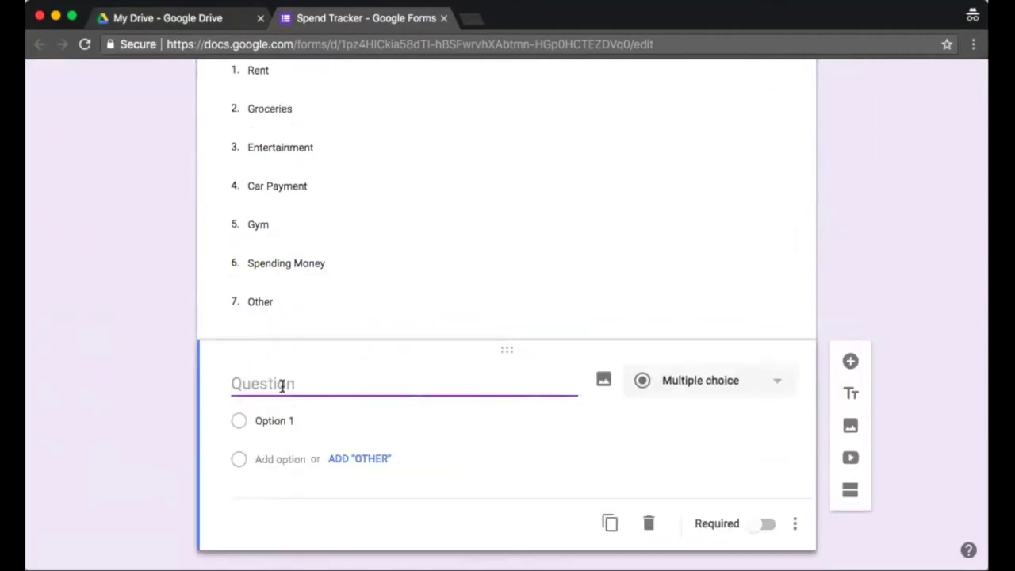
{"action": "type", "text": "Descr"}
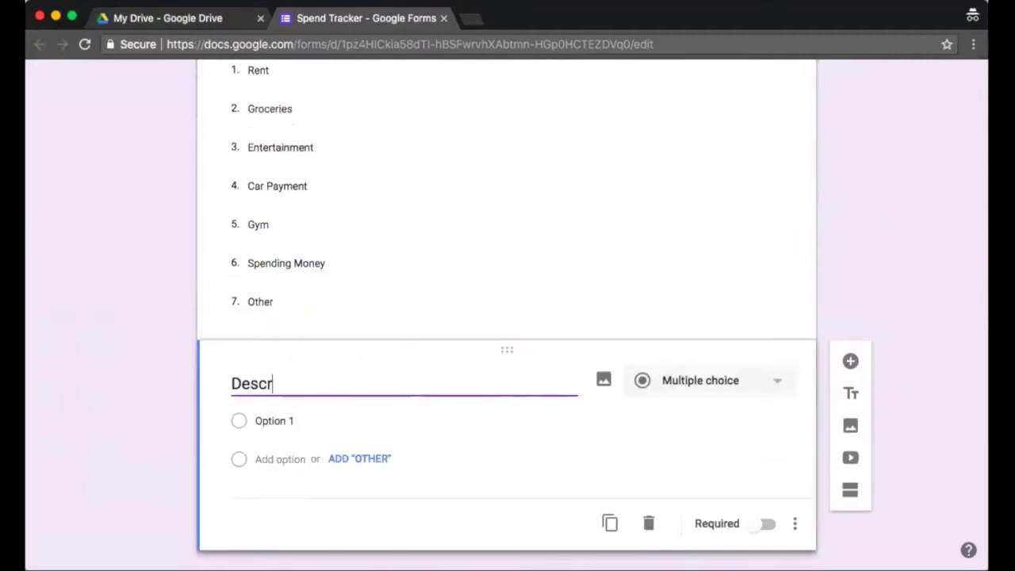
{"action": "type", "text": "iption (Optional"}
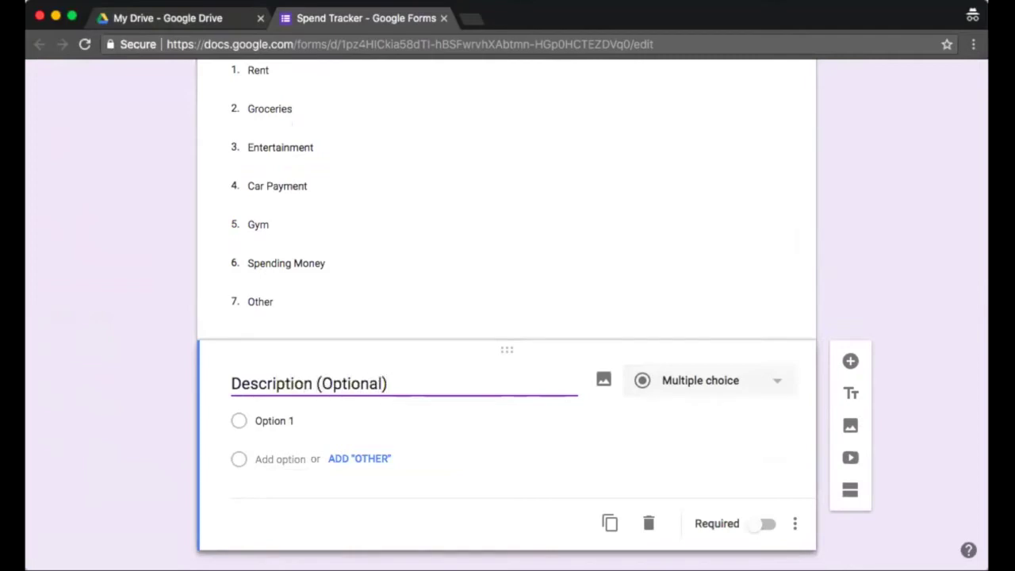
{"action": "left_click", "coordinate": [687, 384]}
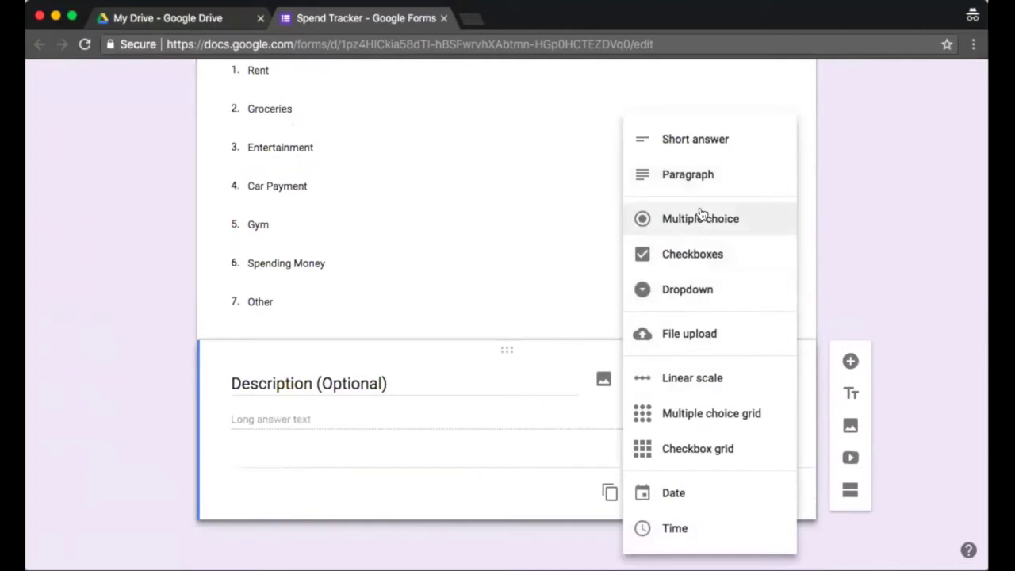
{"action": "left_click", "coordinate": [693, 141]}
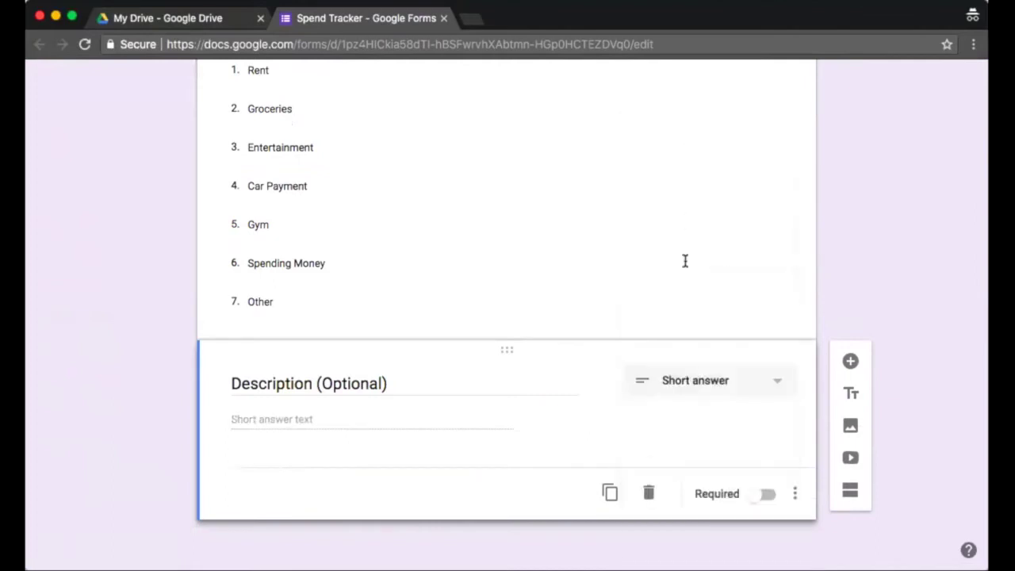
{"action": "scroll", "coordinate": [685, 261], "scroll_direction": "up", "scroll_amount": 10}
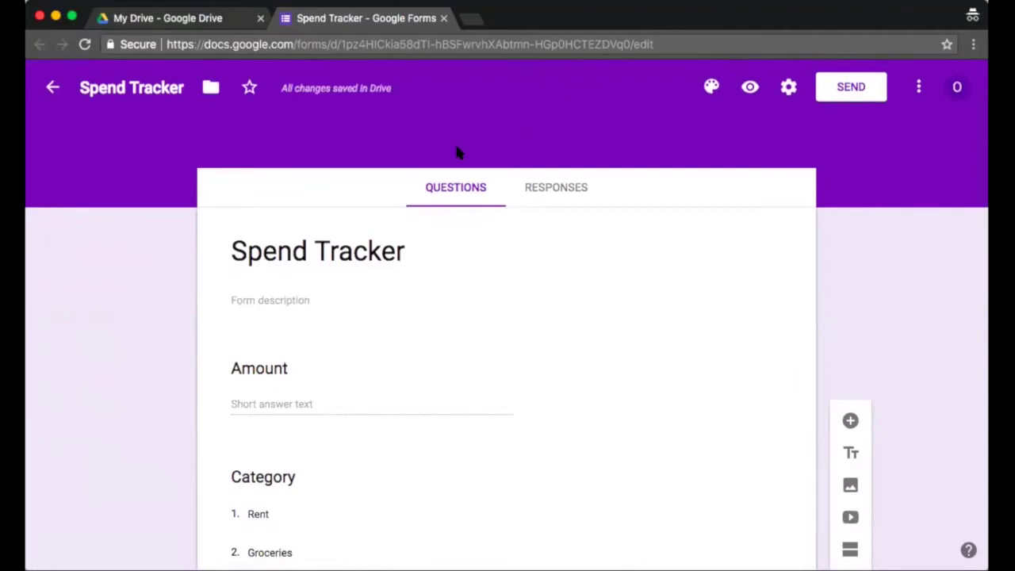
From the Responses view, create the linked spreadsheet 'Spend Tracker (Responses)'
{"action": "left_click", "coordinate": [571, 195]}
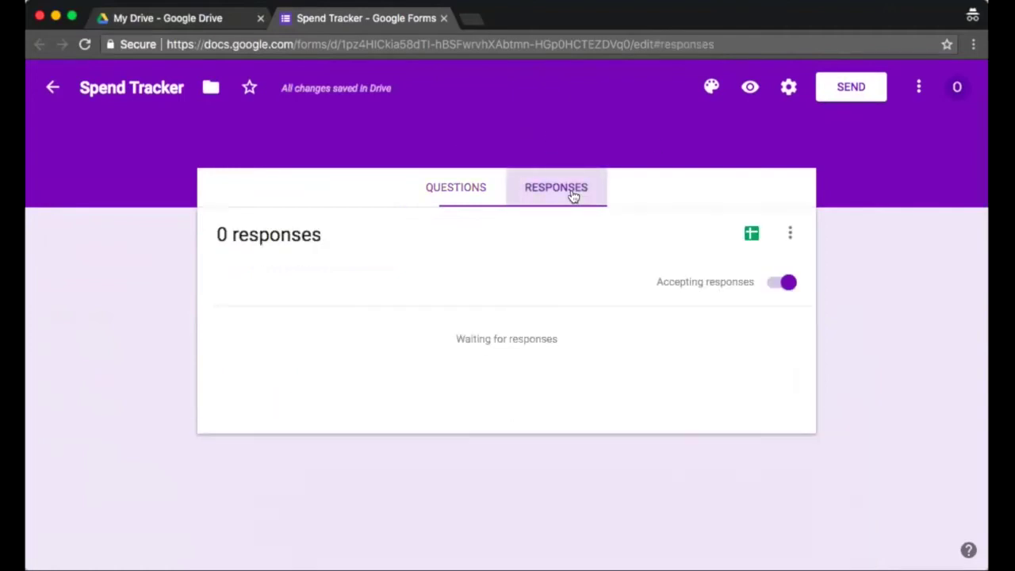
{"action": "left_click", "coordinate": [750, 235]}
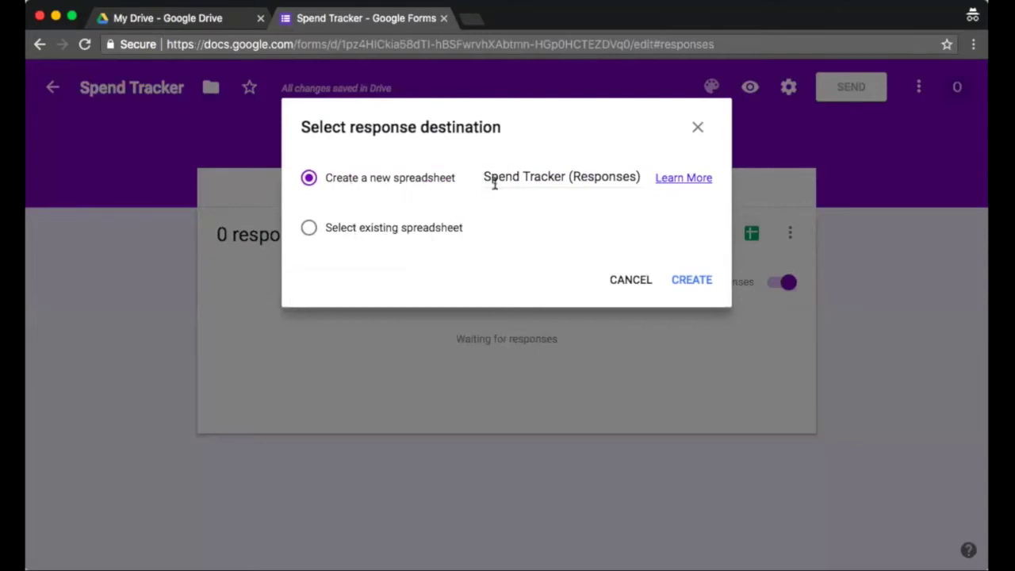
{"action": "left_click", "coordinate": [692, 279]}
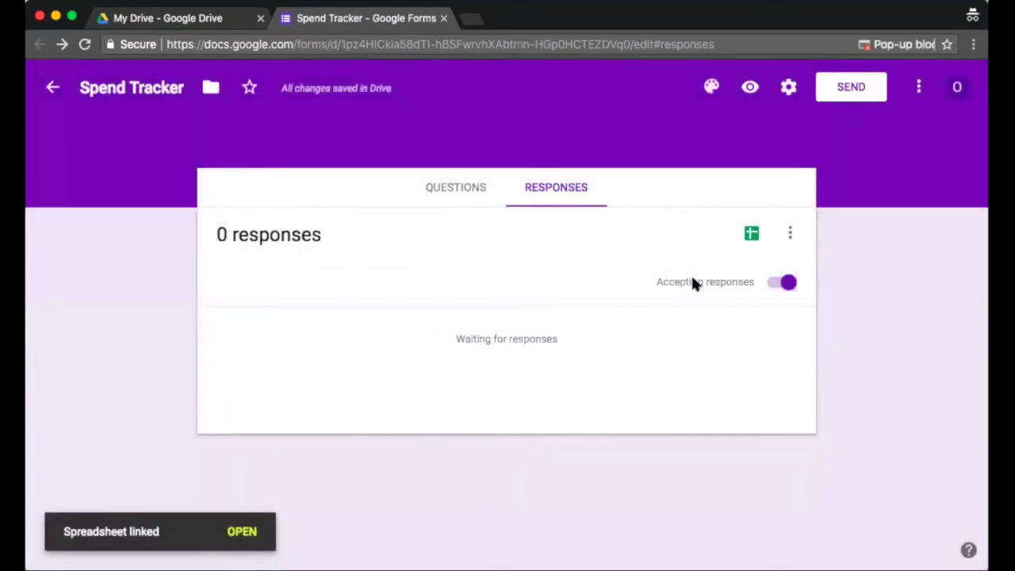
On the live form, submit responses of 850 Rent and 65 Groceries
{"action": "left_click", "coordinate": [750, 87]}
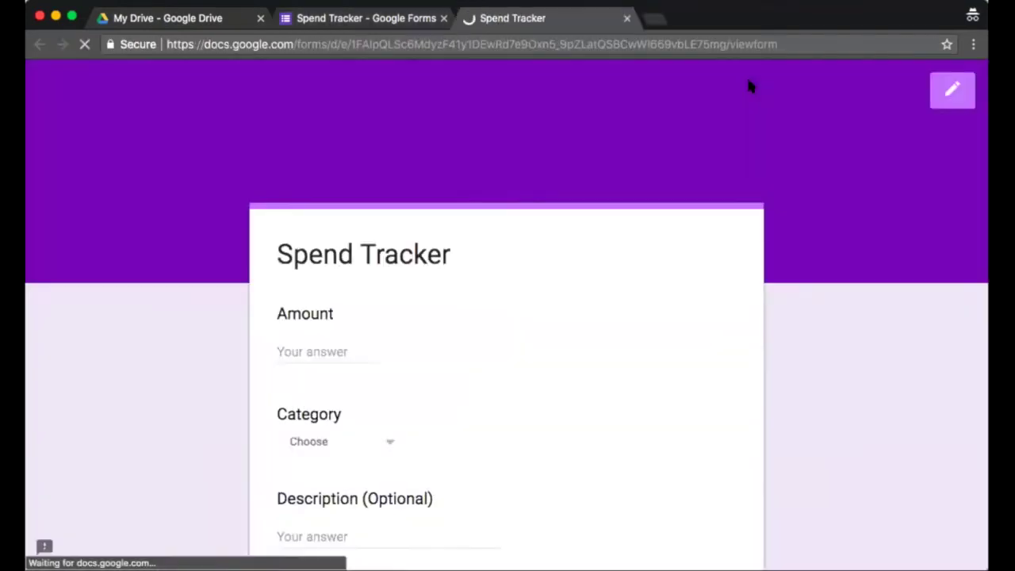
{"action": "scroll", "coordinate": [372, 346], "scroll_direction": "down", "scroll_amount": 3}
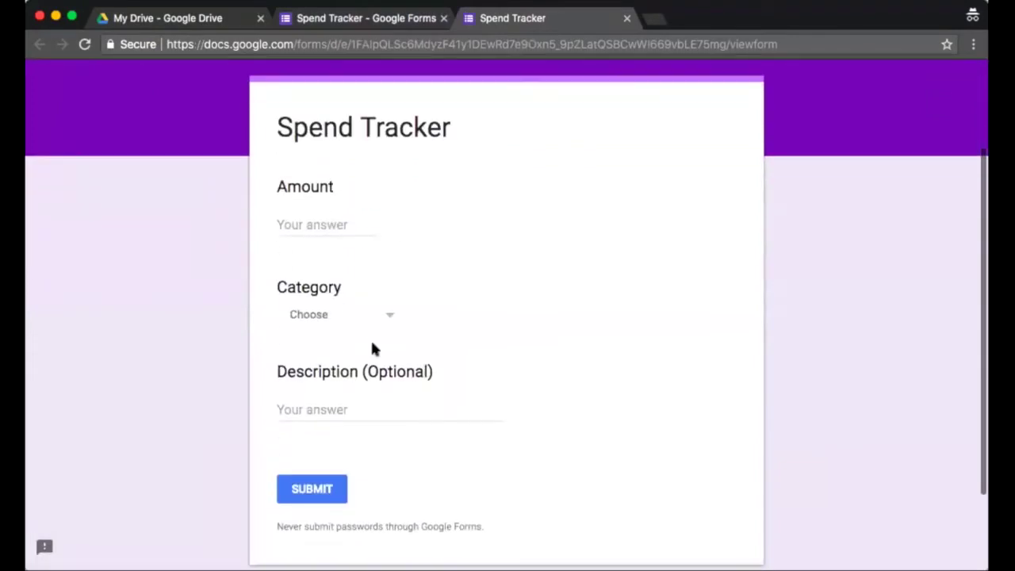
{"action": "left_click", "coordinate": [317, 225]}
{"action": "type", "text": "850"}
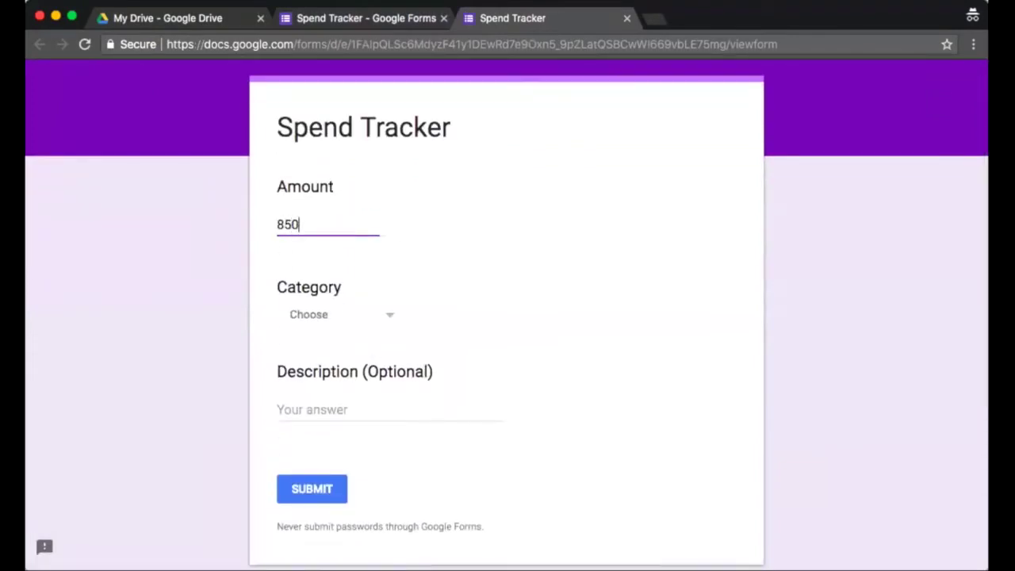
{"action": "left_click", "coordinate": [322, 315]}
{"action": "left_click", "coordinate": [325, 322]}
{"action": "left_click", "coordinate": [328, 496]}
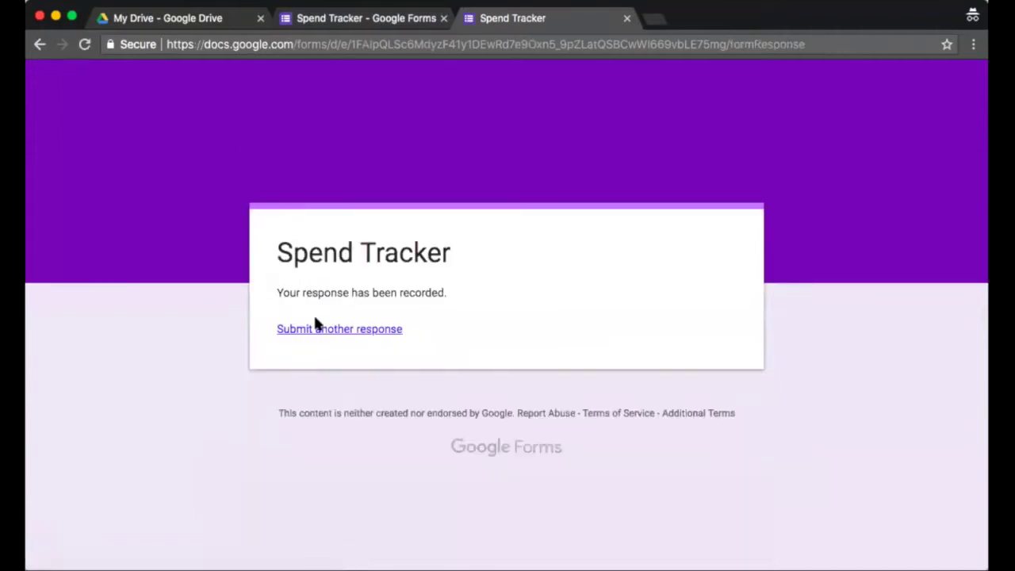
{"action": "left_click", "coordinate": [321, 329]}
{"action": "left_click", "coordinate": [308, 349]}
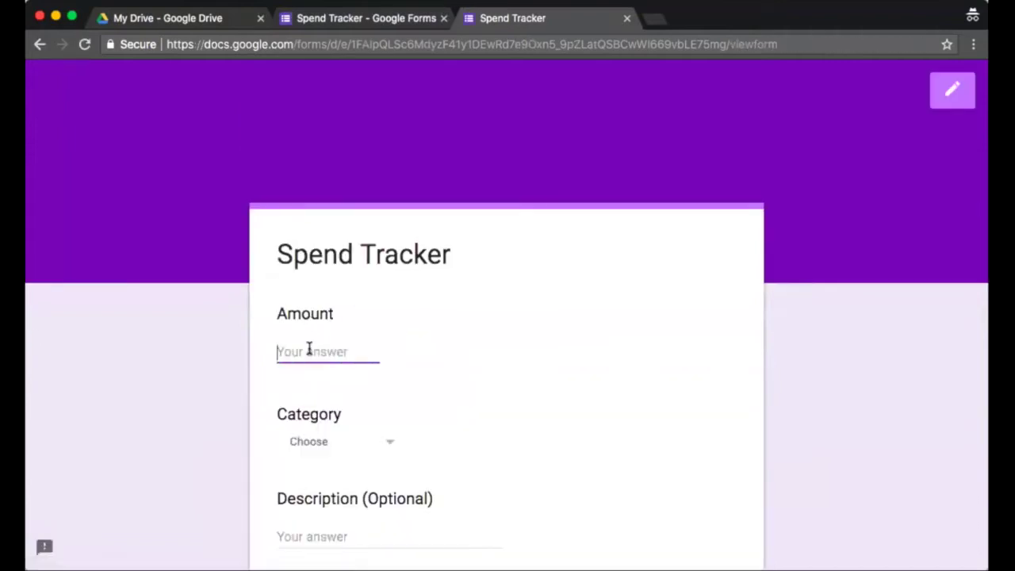
{"action": "type", "text": "65"}
{"action": "left_click", "coordinate": [316, 433]}
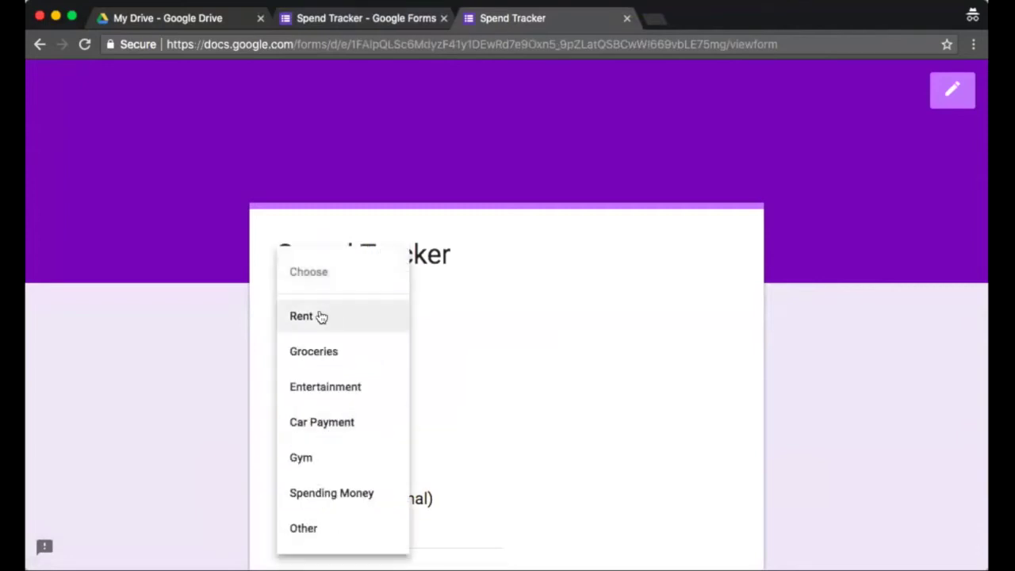
{"action": "left_click", "coordinate": [317, 354]}
{"action": "scroll", "coordinate": [325, 520], "scroll_direction": "down", "scroll_amount": 5}
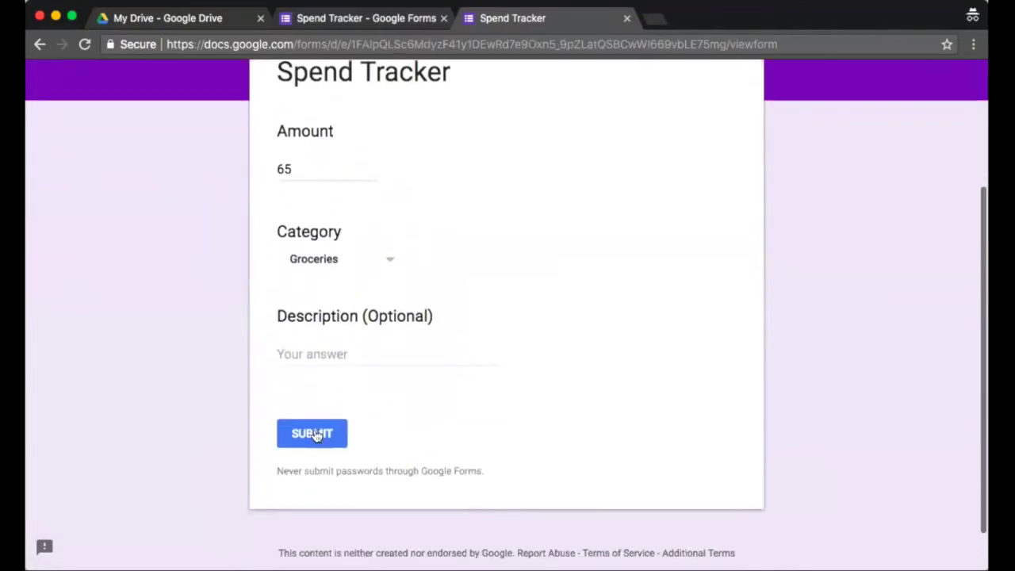
{"action": "left_click", "coordinate": [315, 435]}
Submit two more responses: 35 Groceries and 45 Gym
{"action": "left_click", "coordinate": [324, 332]}
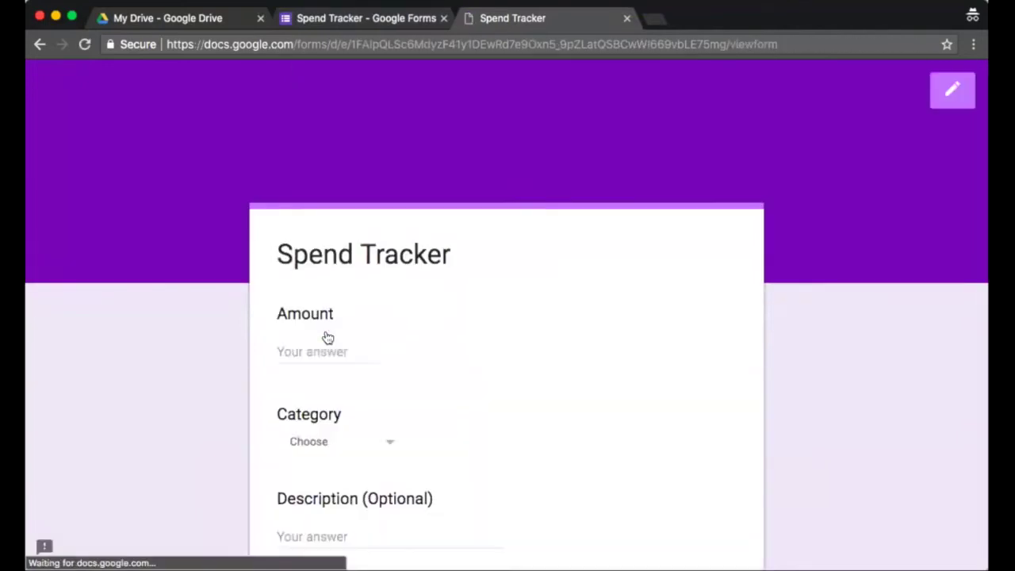
{"action": "scroll", "coordinate": [325, 351], "scroll_direction": "down", "scroll_amount": 2}
{"action": "left_click", "coordinate": [316, 217]}
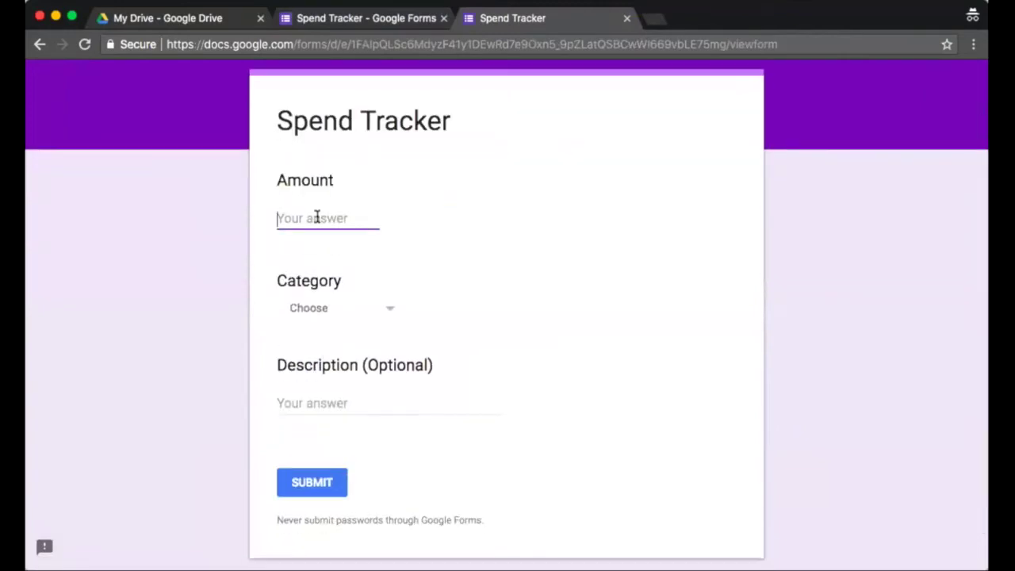
{"action": "type", "text": "35"}
{"action": "left_click", "coordinate": [334, 308]}
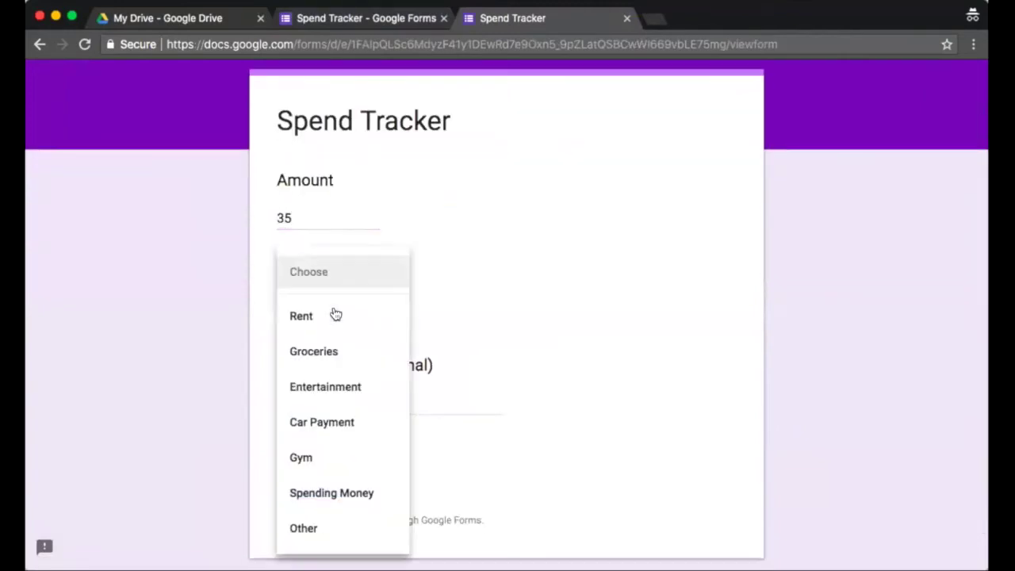
{"action": "left_click", "coordinate": [311, 352]}
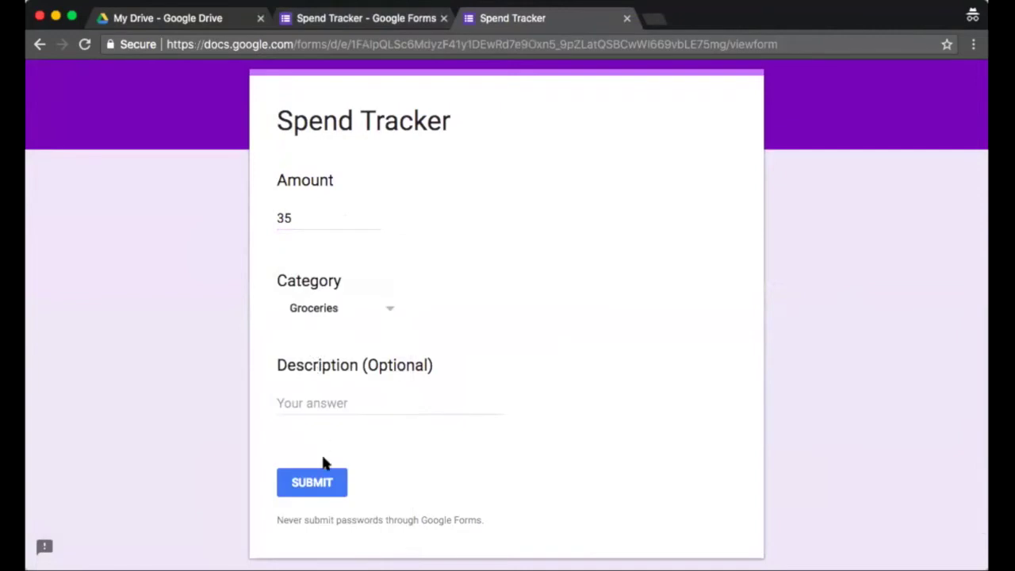
{"action": "left_click", "coordinate": [325, 487]}
{"action": "left_click", "coordinate": [325, 336]}
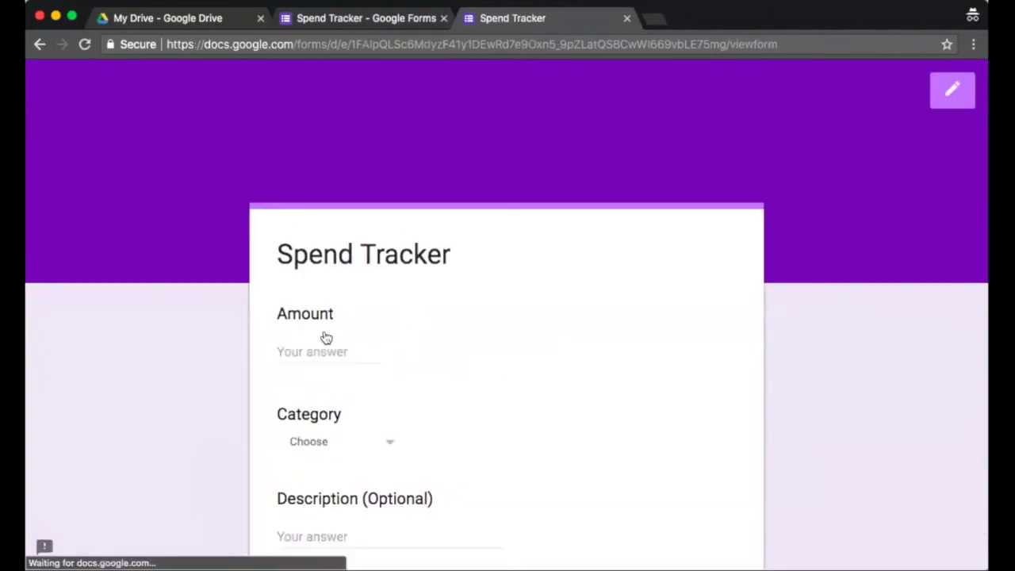
{"action": "left_click", "coordinate": [313, 351]}
{"action": "scroll", "coordinate": [313, 352], "scroll_direction": "down", "scroll_amount": 2}
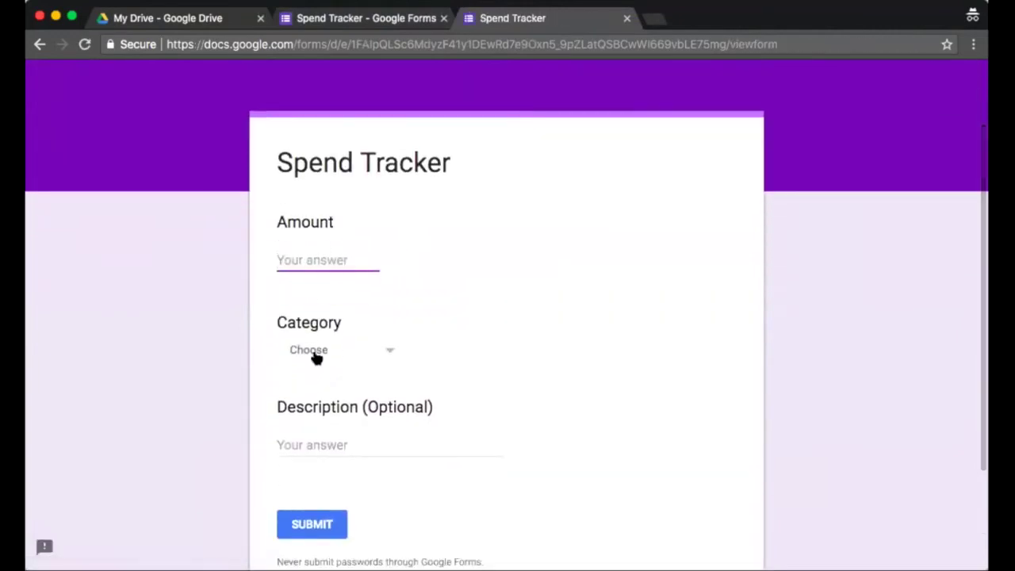
{"action": "type", "text": "45"}
{"action": "left_click", "coordinate": [322, 349]}
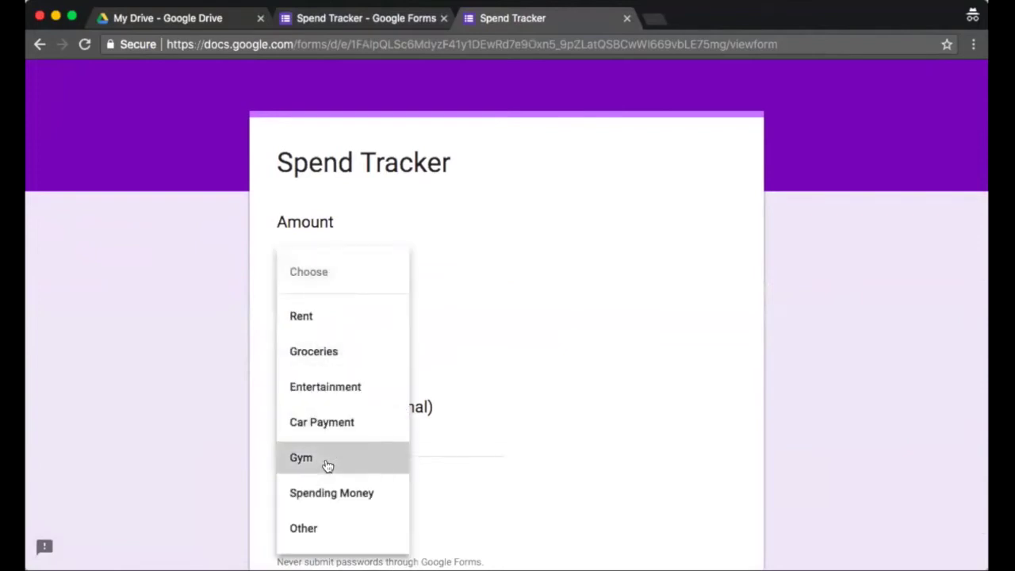
{"action": "left_click", "coordinate": [326, 464]}
{"action": "left_click", "coordinate": [321, 523]}
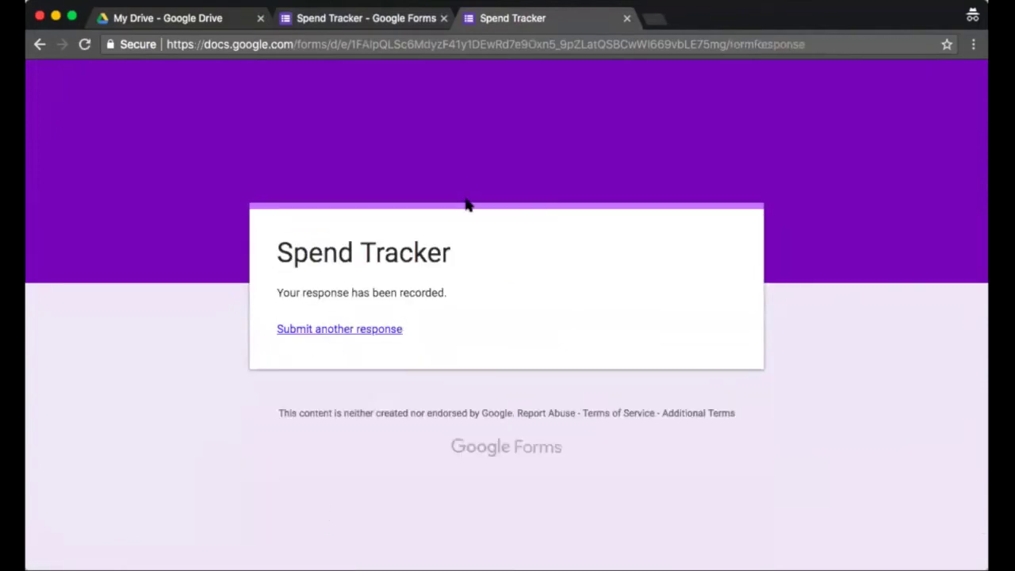
{"action": "left_click", "coordinate": [194, 19]}
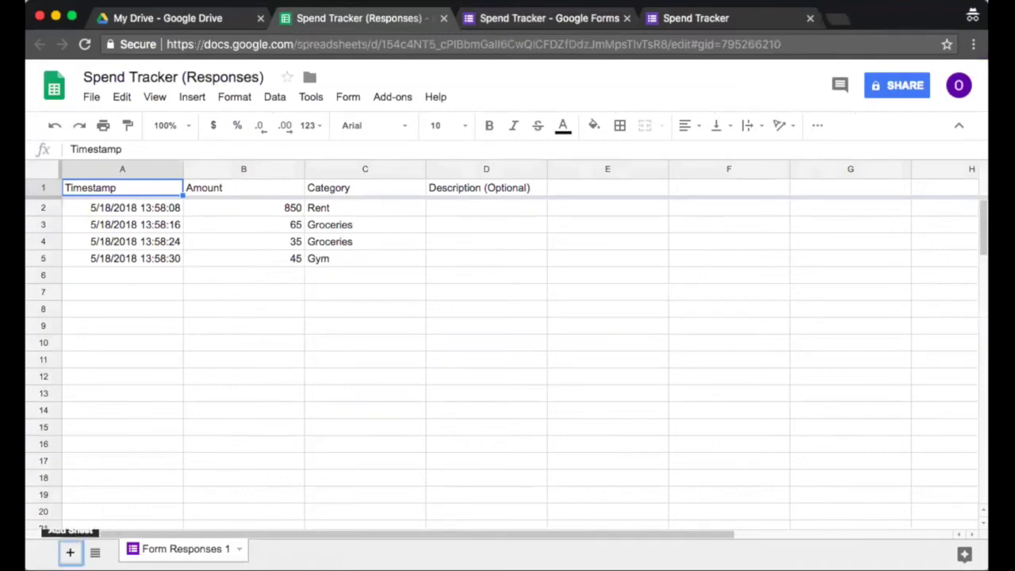
Add a blank Sheet2 to the Spend Tracker (Responses) spreadsheet
{"action": "left_click", "coordinate": [70, 551]}
Move Sheet2 to the front and rename it 'Spend Tracker Summary'
{"action": "left_click_drag", "start_coordinate": [277, 548], "coordinate": [139, 549]}
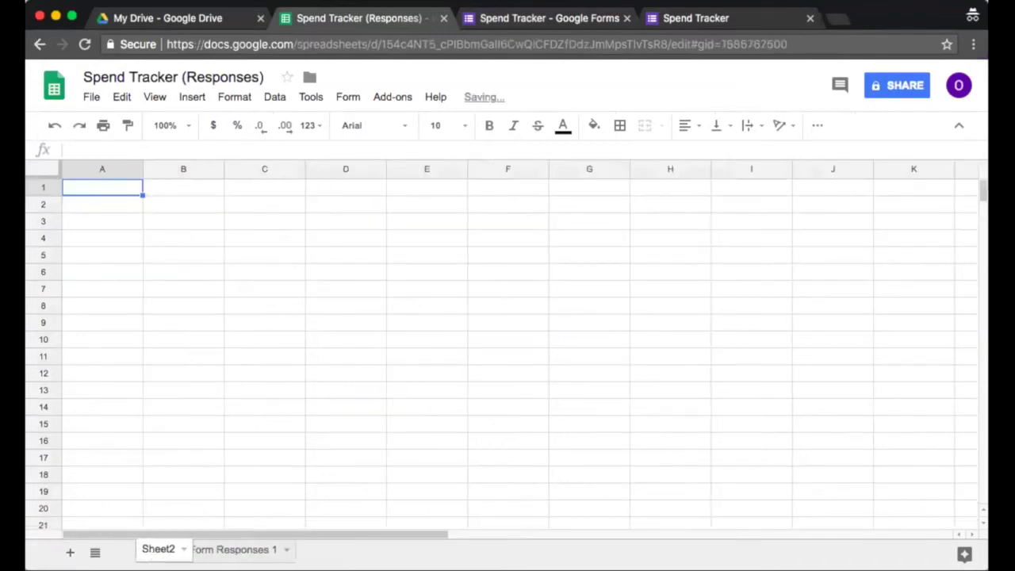
{"action": "double_click", "coordinate": [140, 549]}
{"action": "type", "text": "Spend Tracker"}
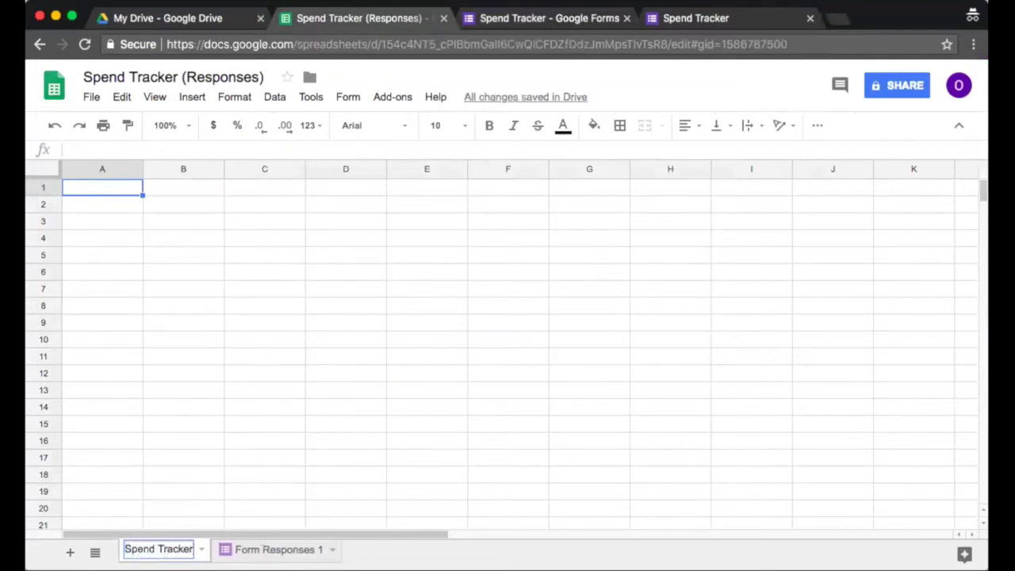
{"action": "type", "text": " Summary"}
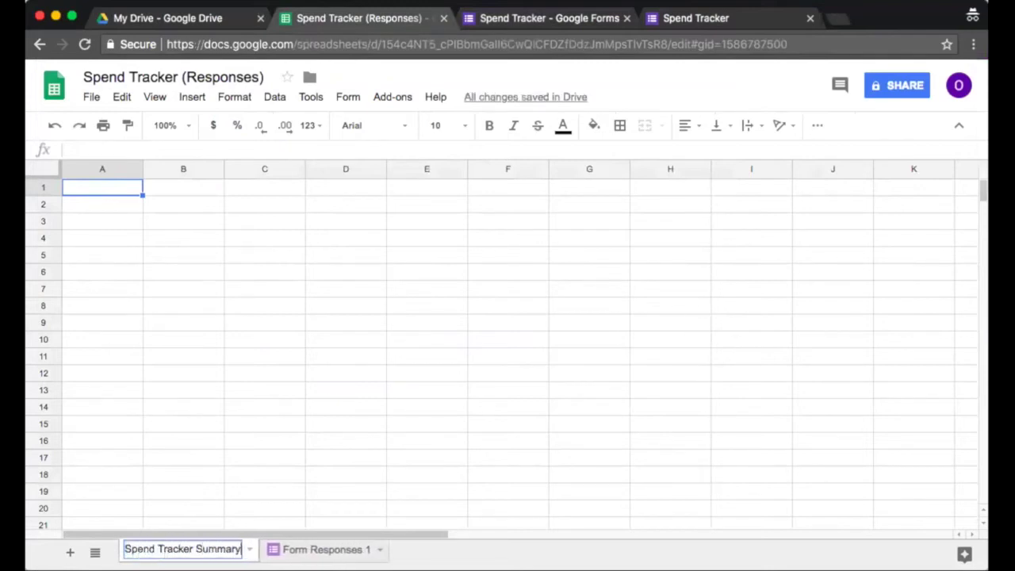
{"action": "left_click", "coordinate": [173, 319]}
Enter Tracker Start Date May 1, 2018 and Tracker End Date June 1, 2018 in A2:B3
{"action": "left_click", "coordinate": [107, 204]}
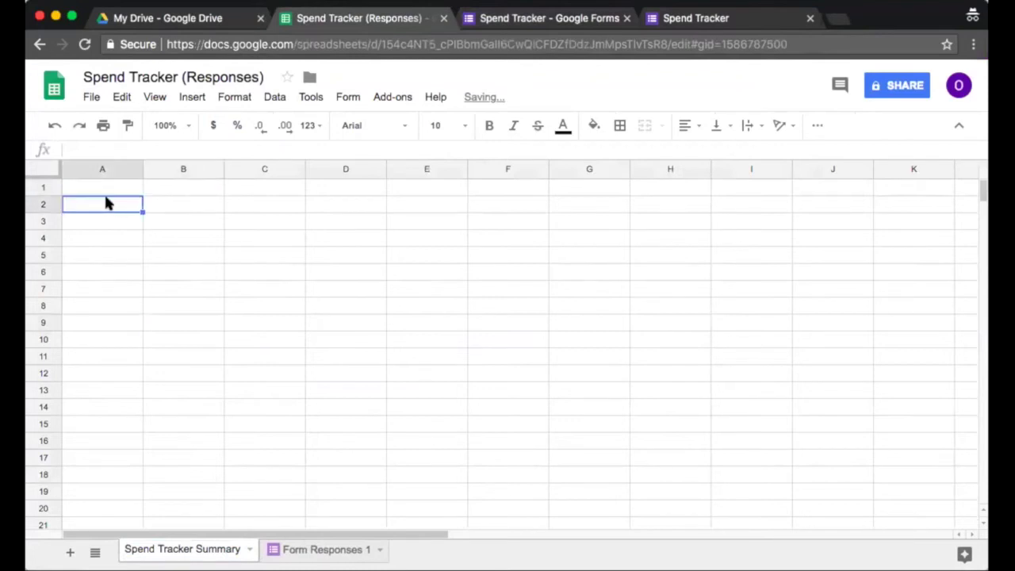
{"action": "type", "text": "Tra"}
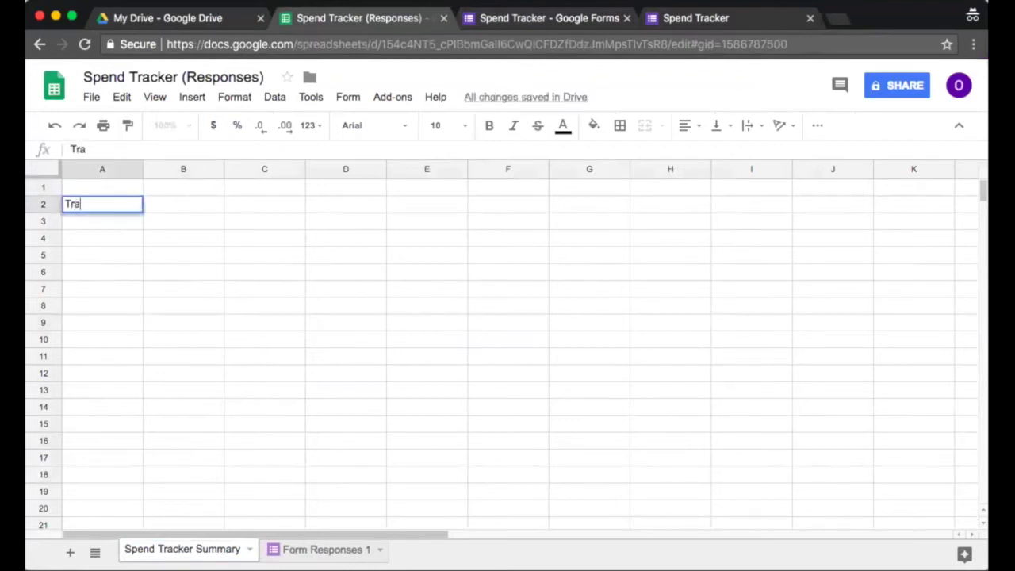
{"action": "type", "text": "cker Start Date"}
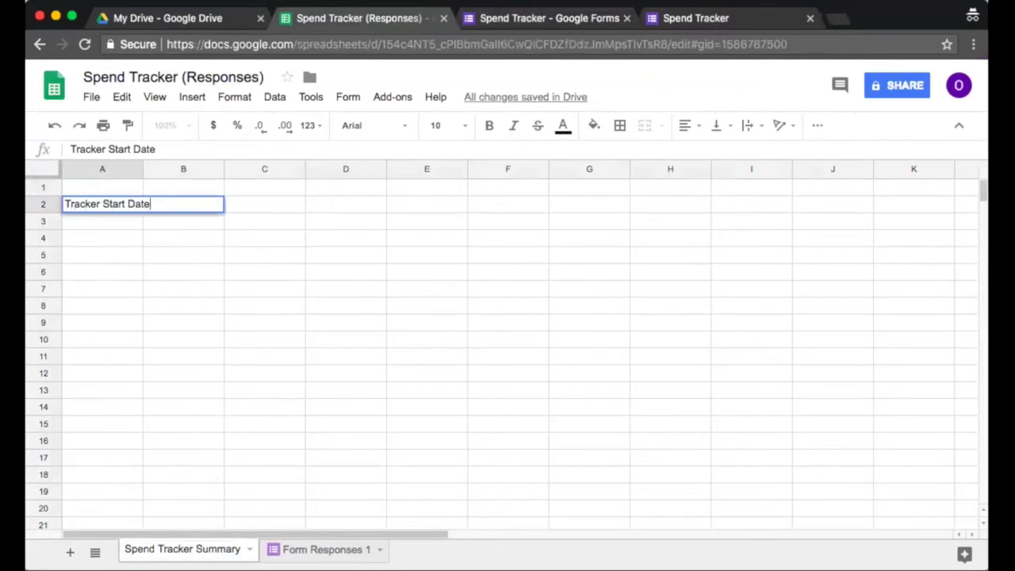
{"action": "key", "text": "Return"}
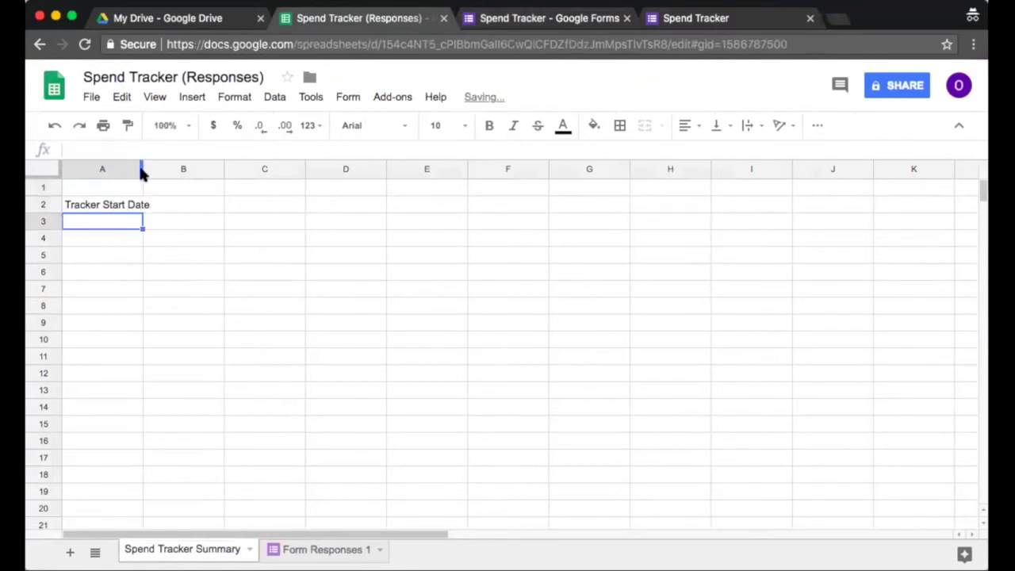
{"action": "left_click_drag", "start_coordinate": [141, 173], "coordinate": [199, 170]}
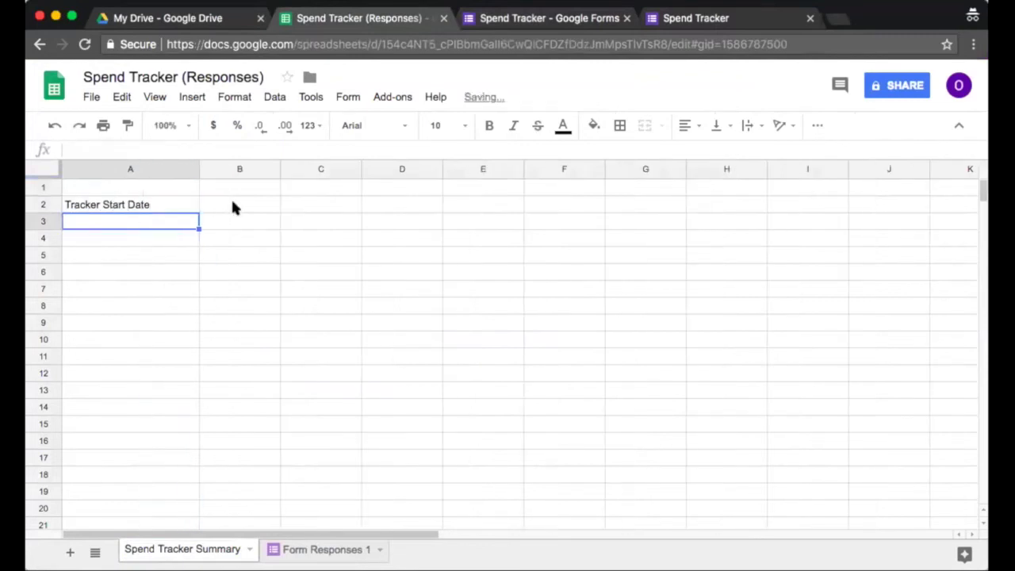
{"action": "left_click", "coordinate": [233, 206]}
{"action": "type", "text": "May "}
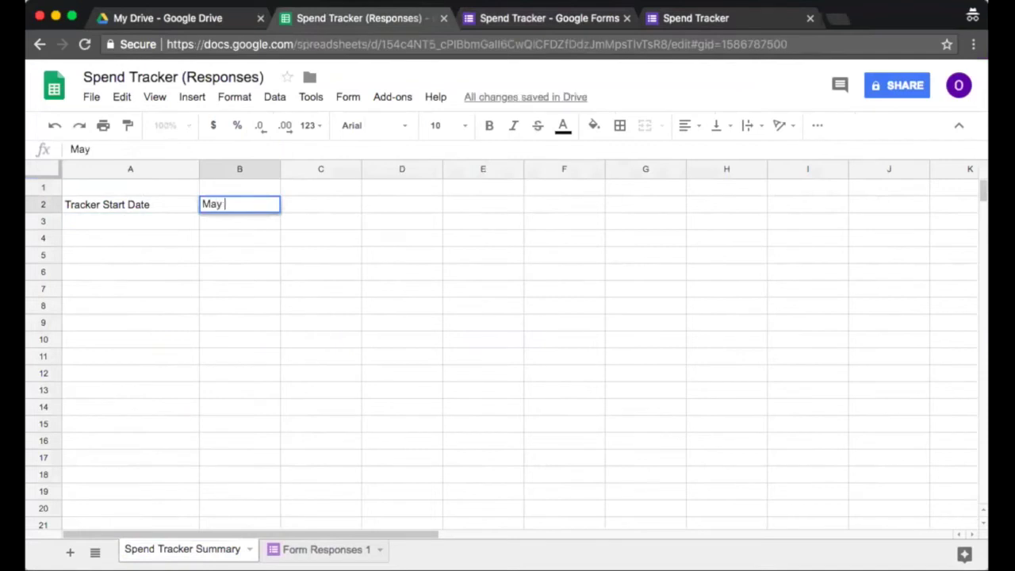
{"action": "type", "text": "1, 2018"}
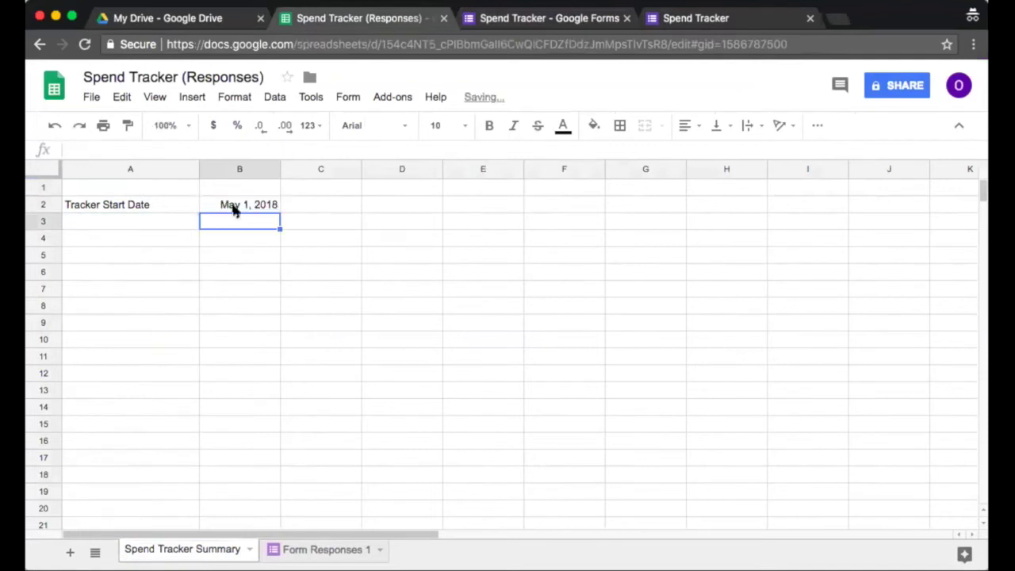
{"action": "left_click", "coordinate": [156, 215]}
{"action": "type", "text": "Tracker End Date"}
{"action": "left_click", "coordinate": [234, 224]}
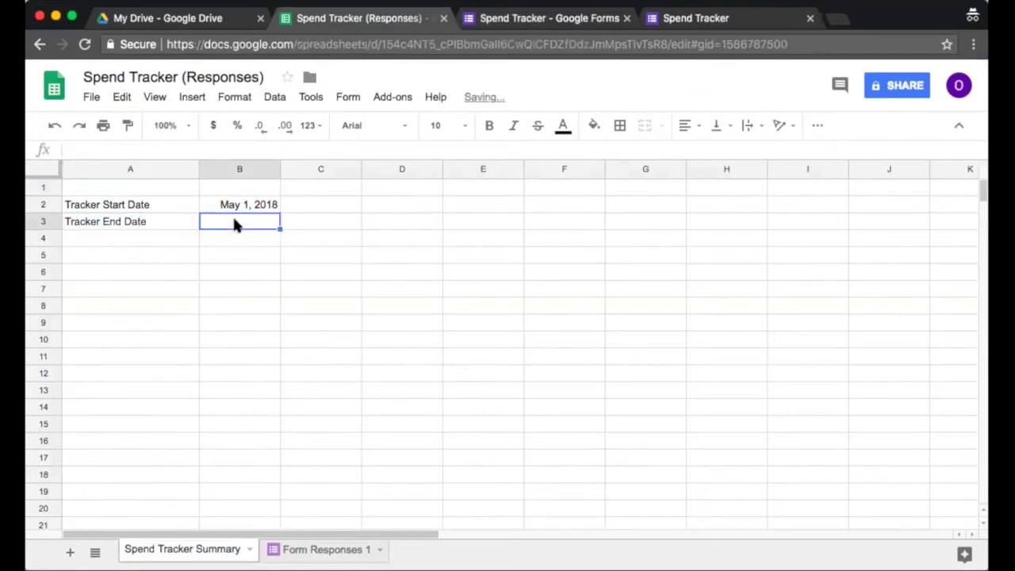
{"action": "type", "text": "June 1, 201"}
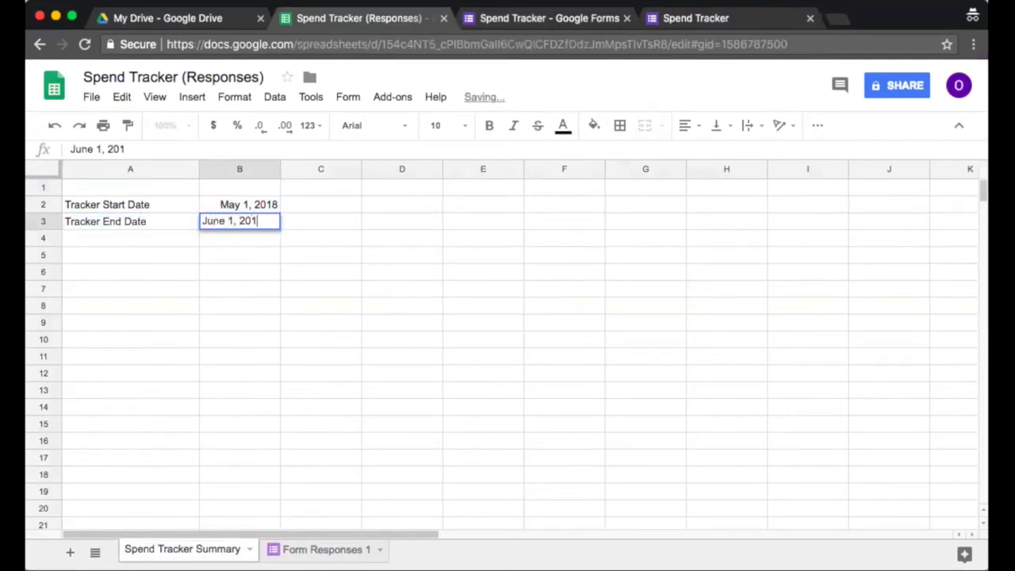
{"action": "type", "text": "8"}
{"action": "key", "text": "Return"}
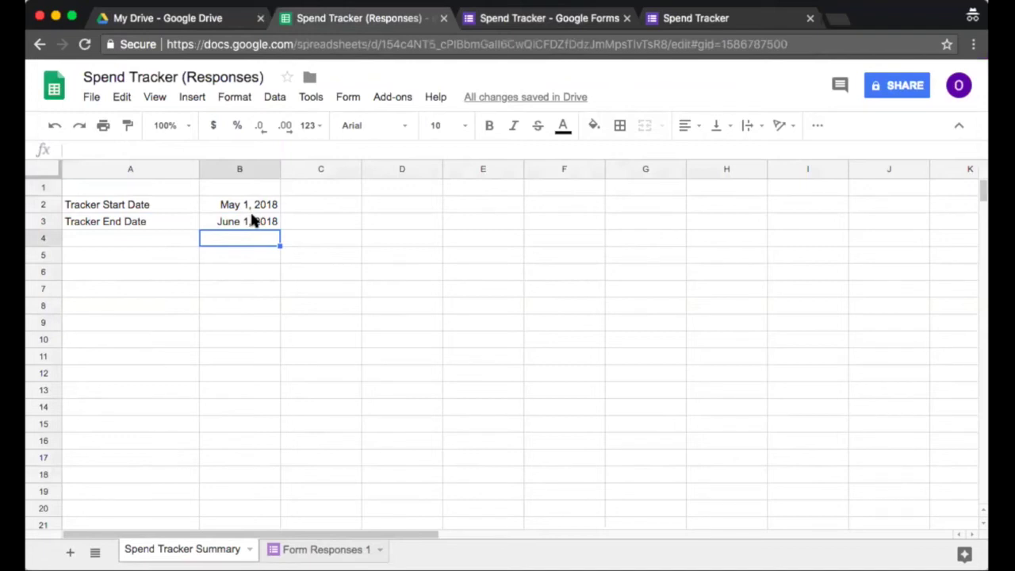
{"action": "left_click", "coordinate": [162, 264]}
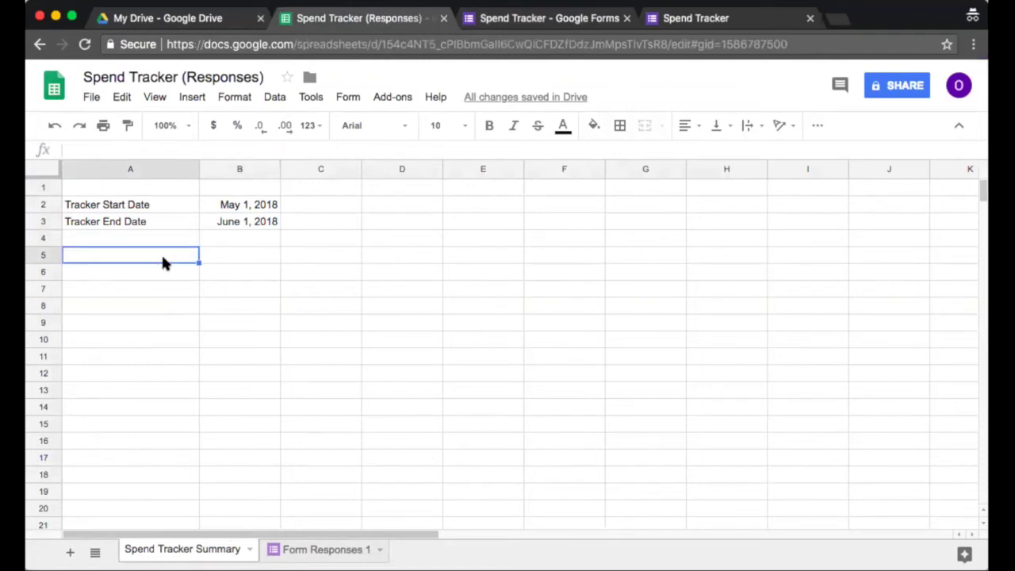
Put a Category heading in A5 with Rent, Groceries, Entertainment, Car Payment, Gym, Spending Money, Other below
{"action": "type", "text": "Category"}
{"action": "key", "text": "Return"}
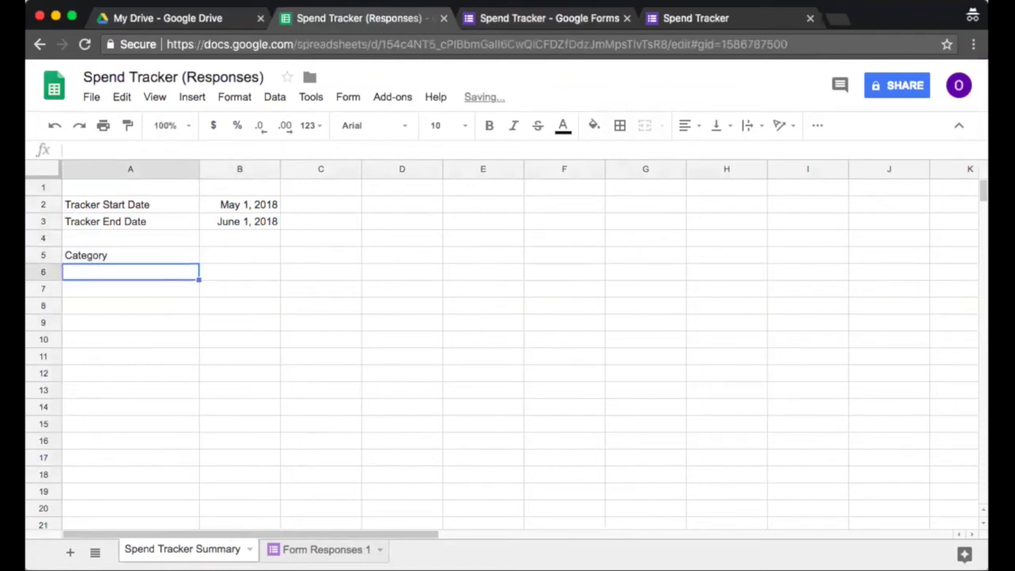
{"action": "type", "text": "Rent"}
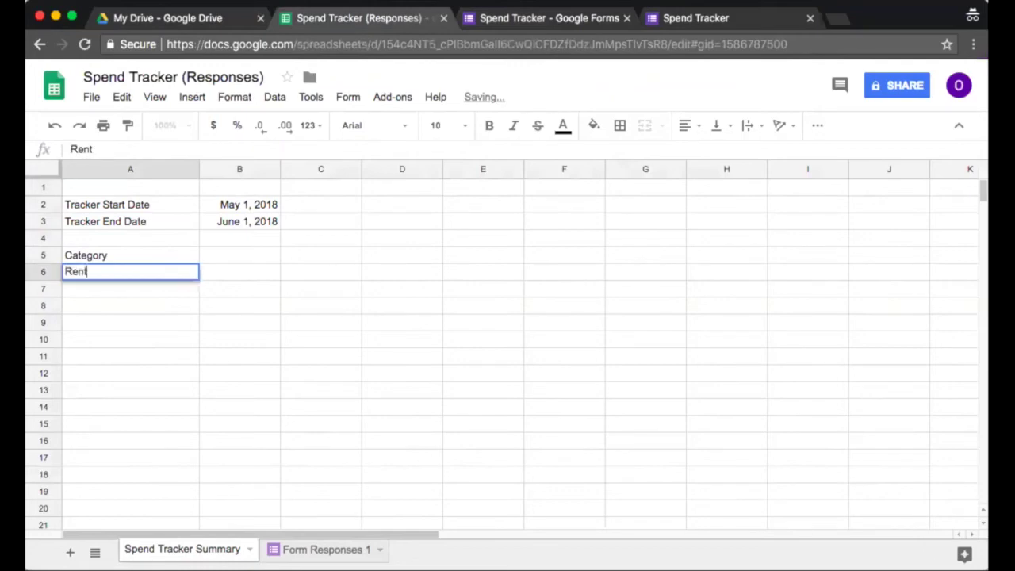
{"action": "key", "text": "Return"}
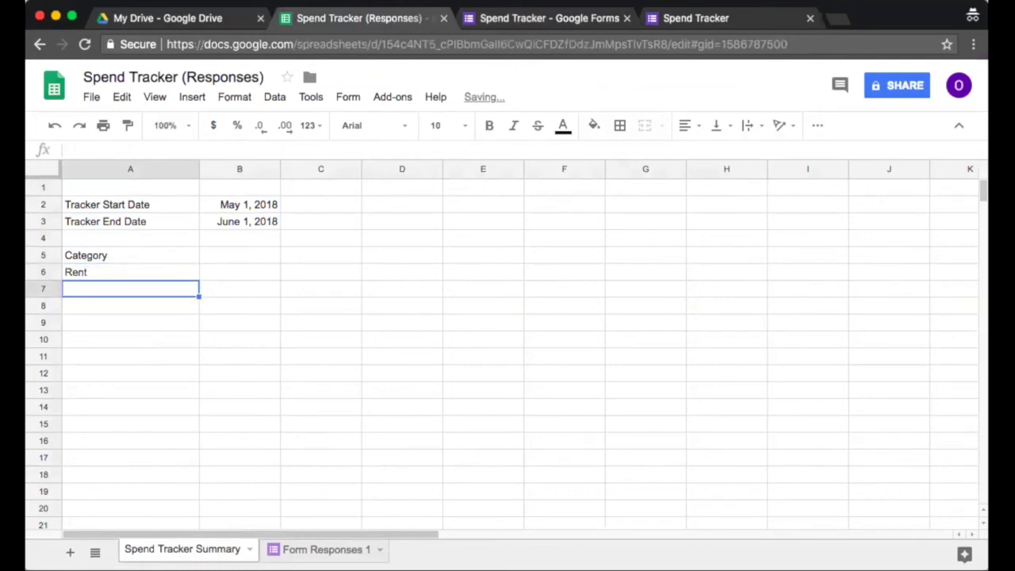
{"action": "type", "text": "Groceries"}
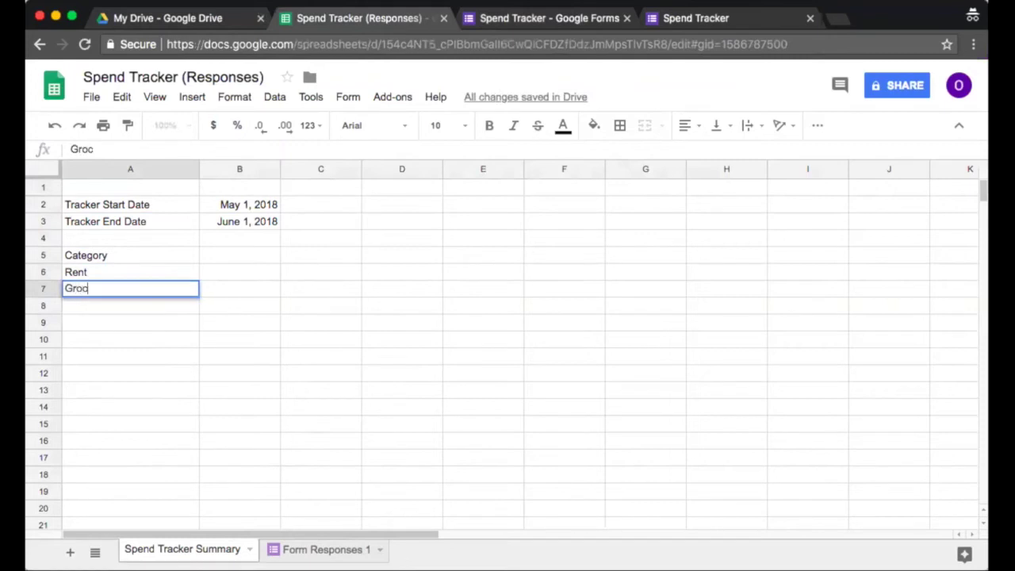
{"action": "key", "text": "Return"}
{"action": "type", "text": "Entertainment"}
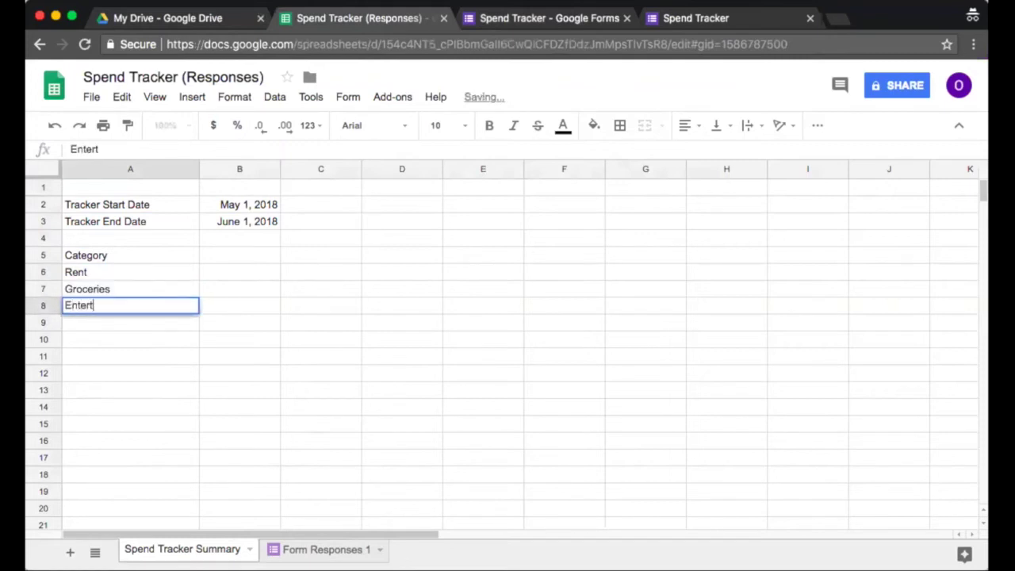
{"action": "key", "text": "Return"}
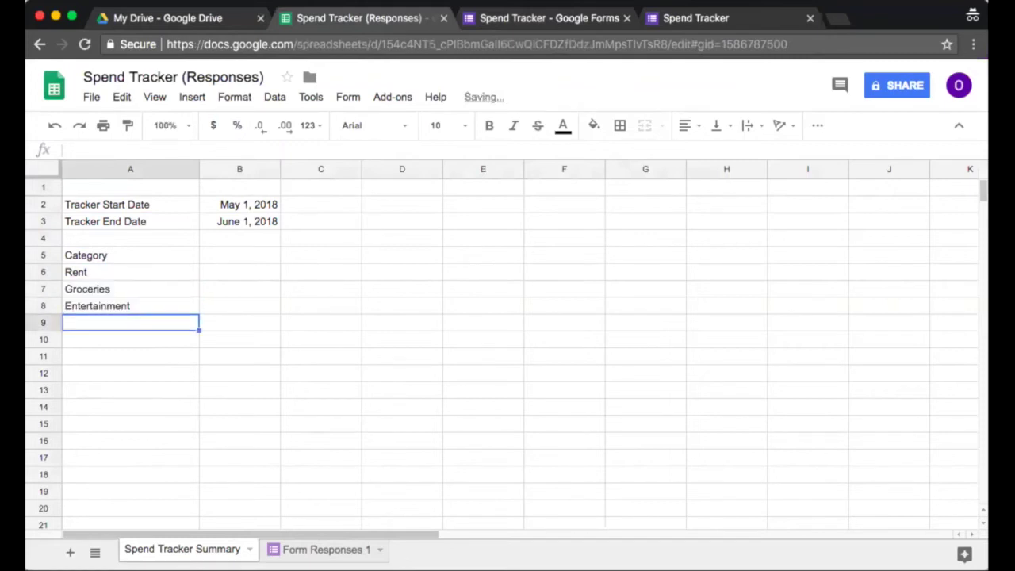
{"action": "type", "text": "Car Payment"}
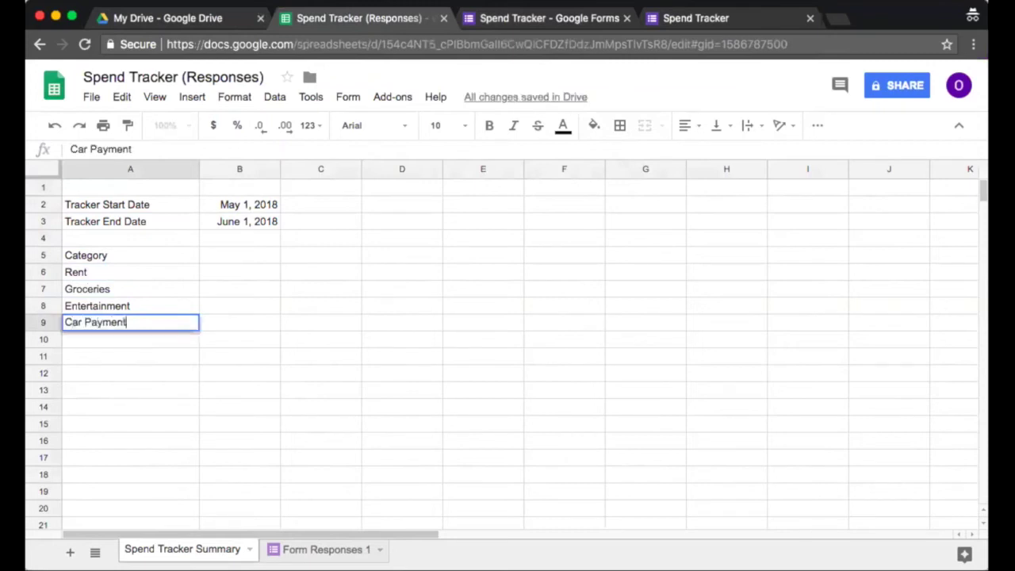
{"action": "key", "text": "Return"}
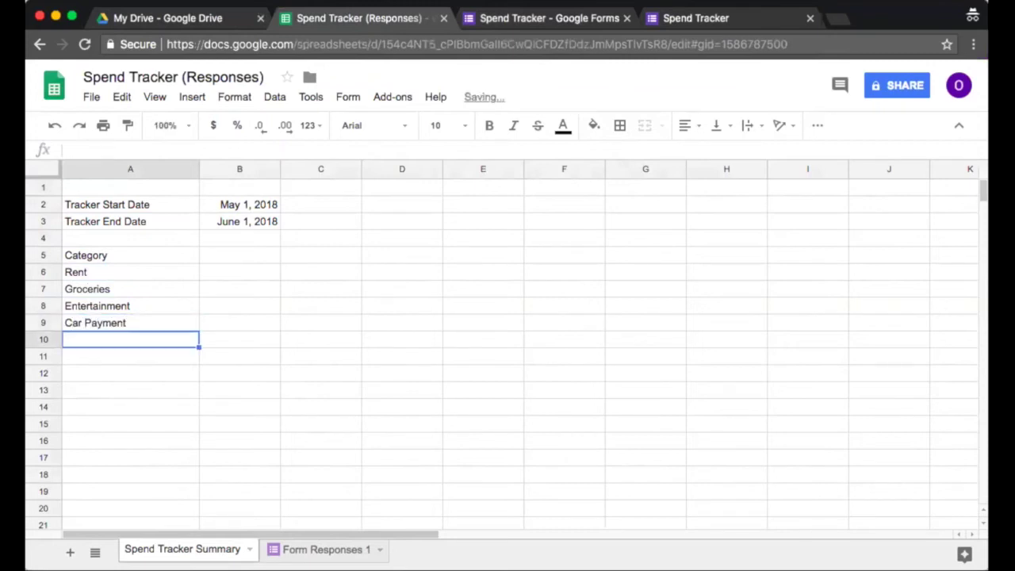
{"action": "type", "text": "Gym"}
{"action": "key", "text": "Return"}
{"action": "type", "text": "Spending Money"}
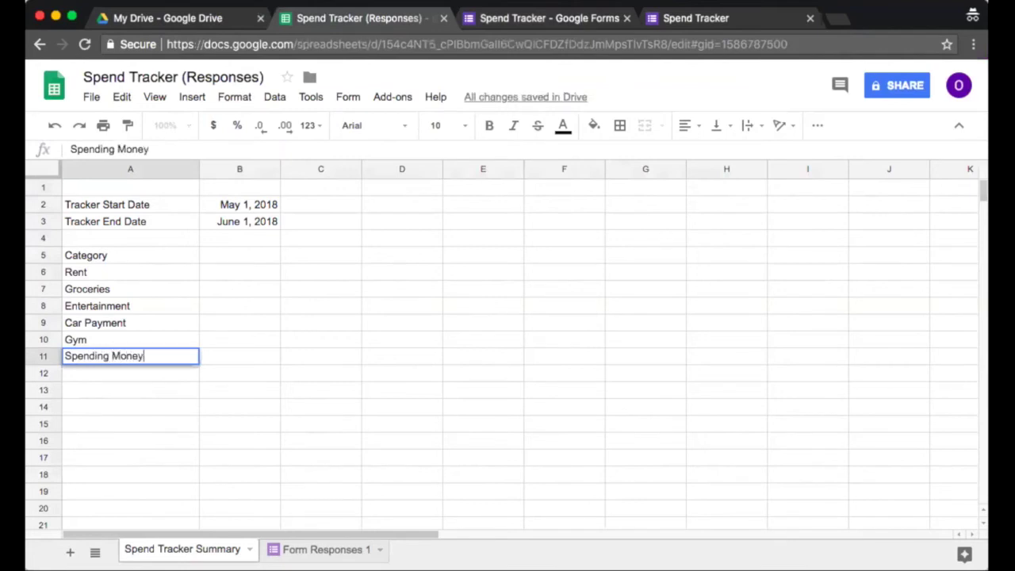
{"action": "key", "text": "Return"}
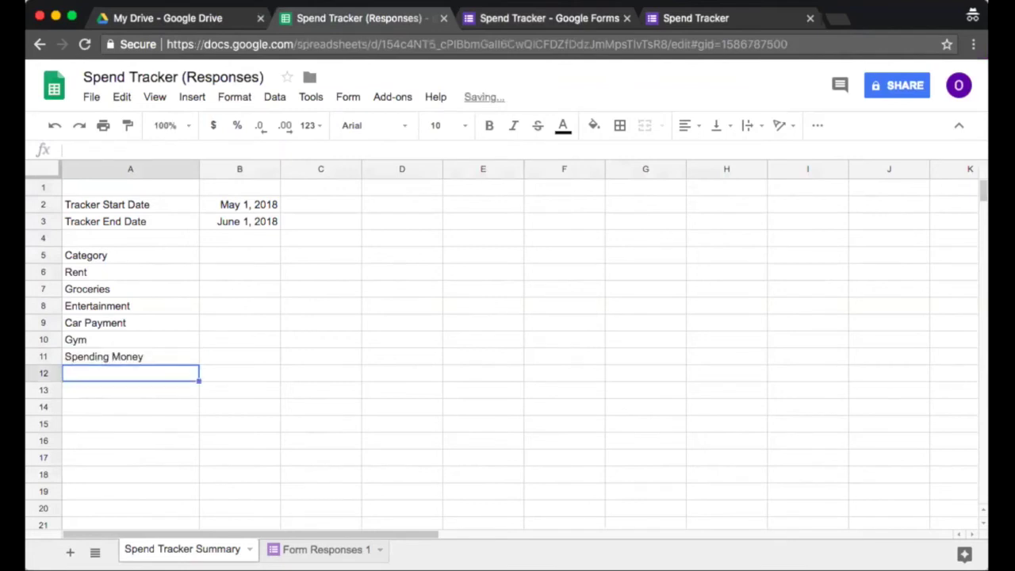
{"action": "type", "text": "Other"}
{"action": "key", "text": "Return"}
Add the heading 'Spend' in cell B5
{"action": "left_click", "coordinate": [238, 257]}
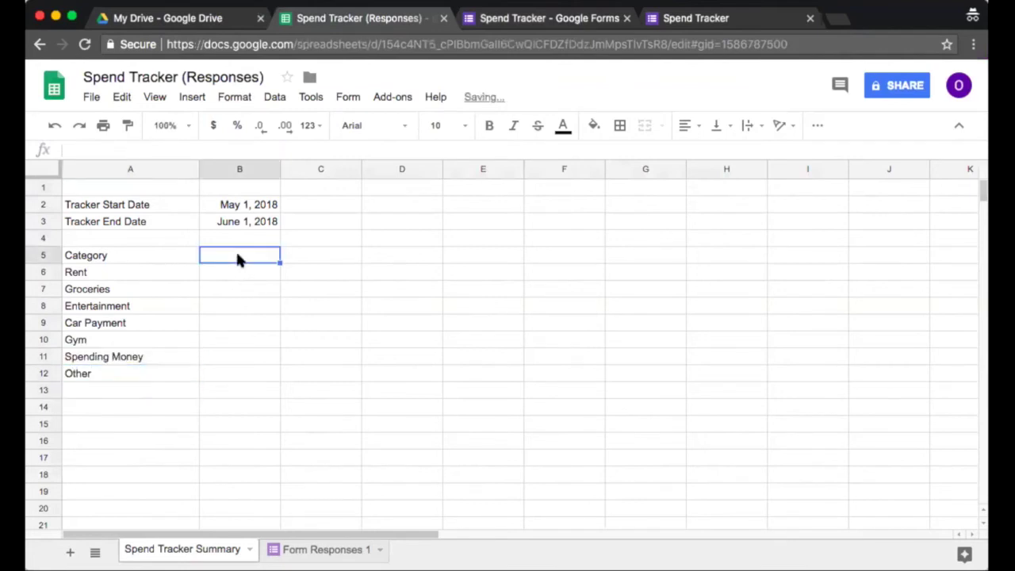
{"action": "type", "text": "Spend"}
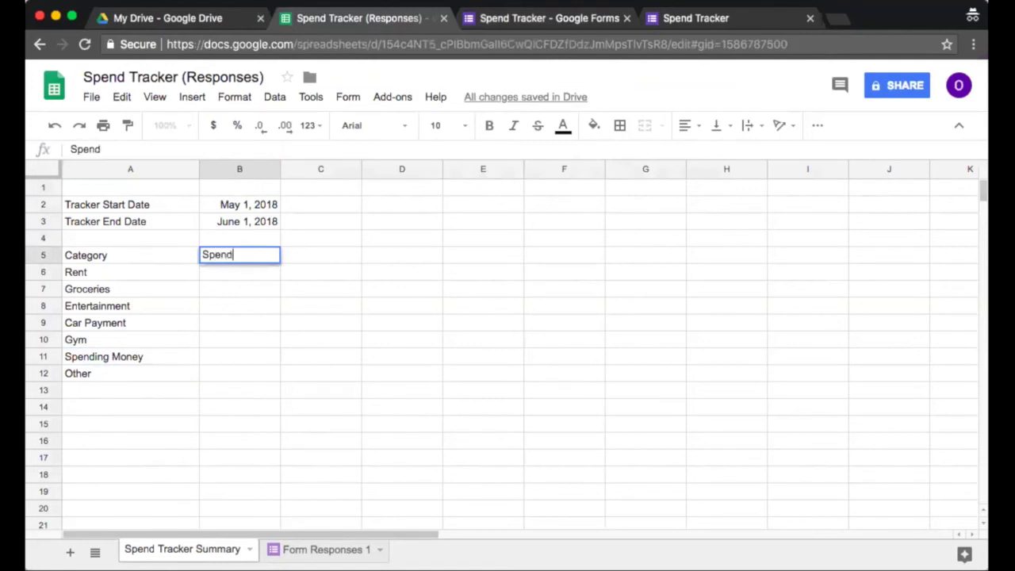
{"action": "key", "text": "Return"}
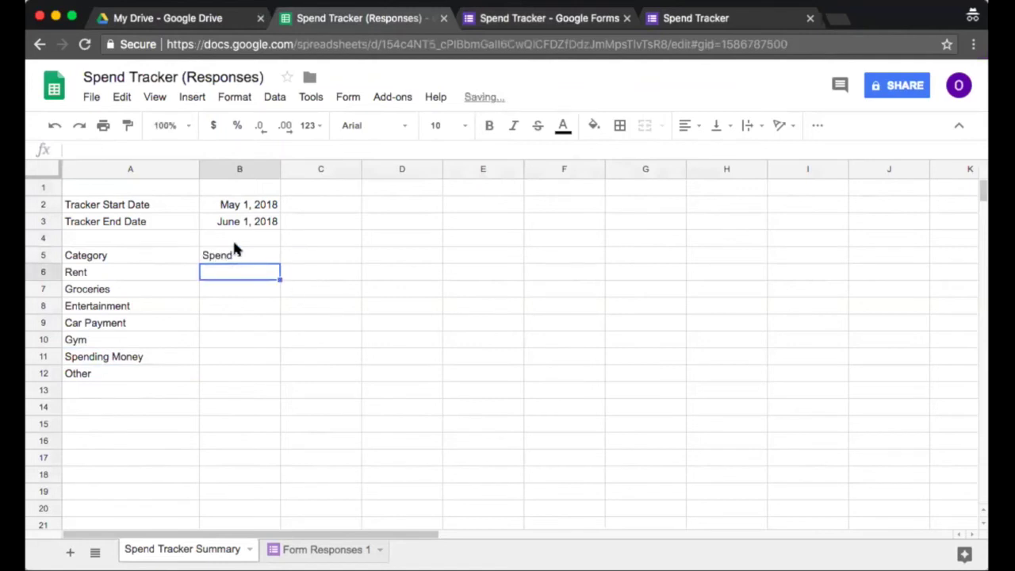
Put the SUMIFS category total in B6 as currency and fill it down to B12
{"action": "type", "text": "=sumifs('Form Responses 1'!B:B,'Form Responses 1'!A:A,\">\"&$B$2,'Form Responses 1'!A:A,\"<\"&$B$3,'Form Responses 1'!C:C,\"=\"&A6)"}
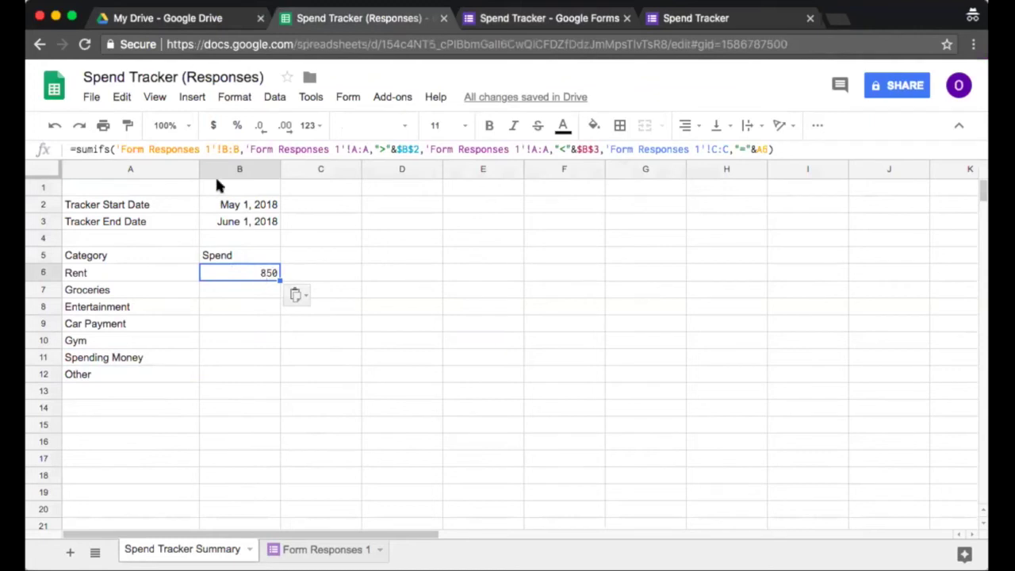
{"action": "left_click", "coordinate": [212, 131]}
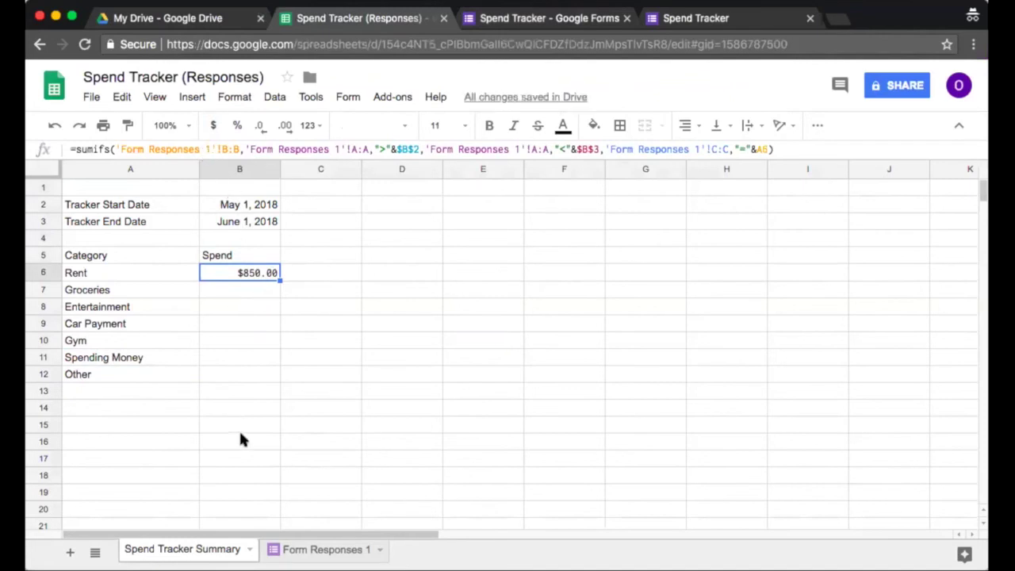
{"action": "left_click", "coordinate": [293, 553]}
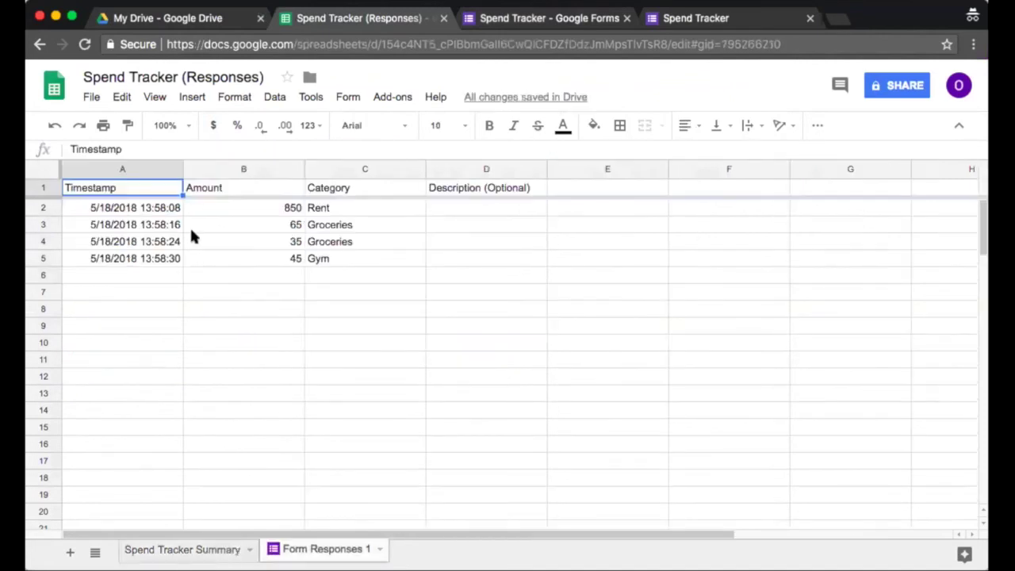
{"action": "left_click", "coordinate": [219, 546]}
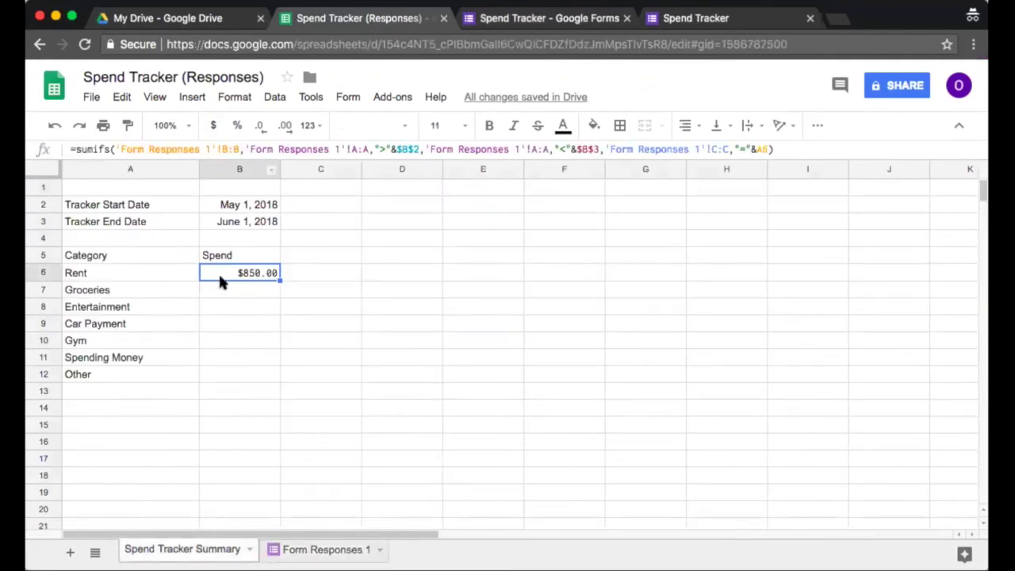
{"action": "left_click_drag", "start_coordinate": [279, 281], "coordinate": [272, 377]}
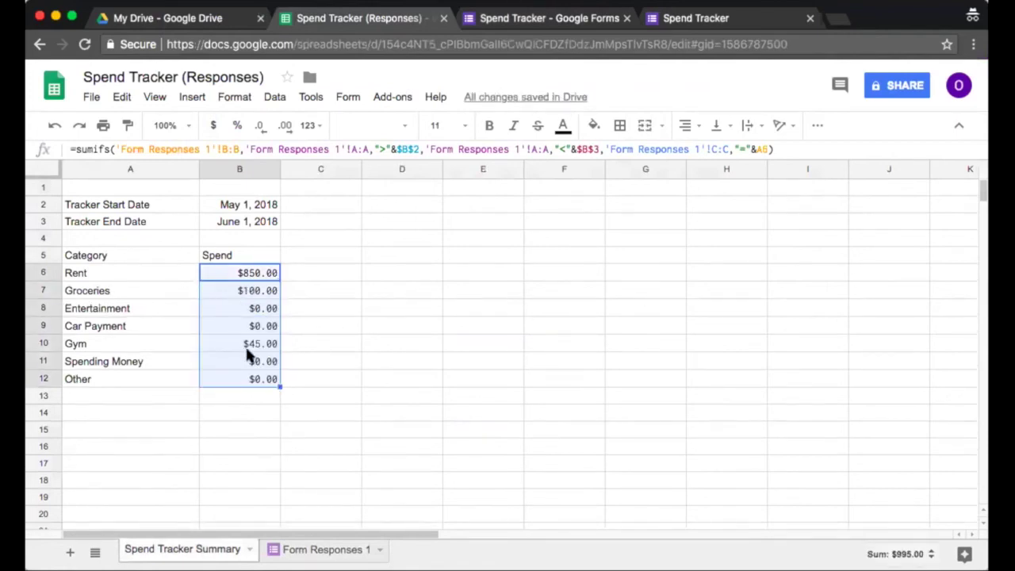
{"action": "left_click", "coordinate": [270, 352]}
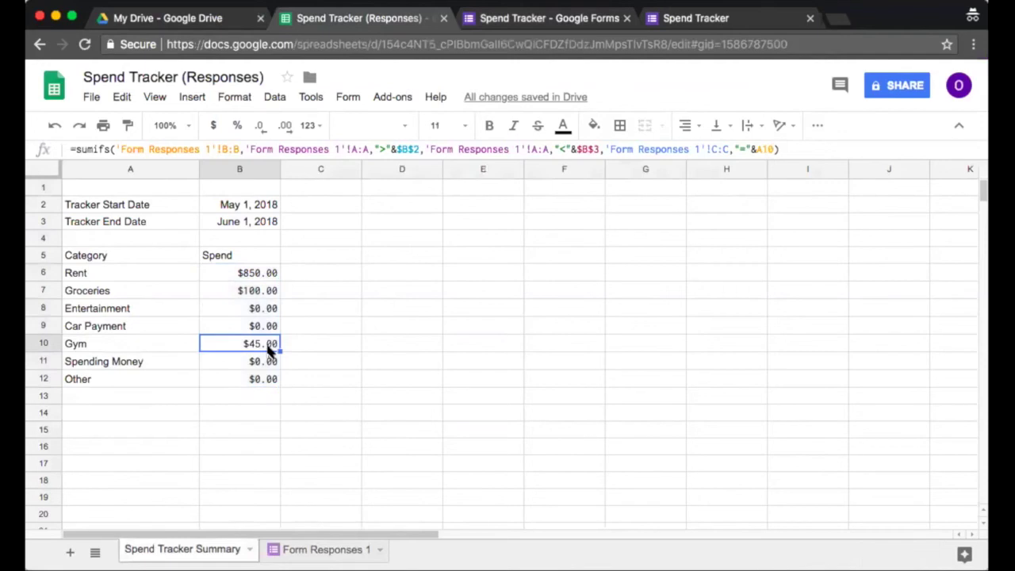
{"action": "left_click", "coordinate": [690, 18]}
Submit another form response of 130 in the Spending Money category
{"action": "left_click", "coordinate": [339, 332]}
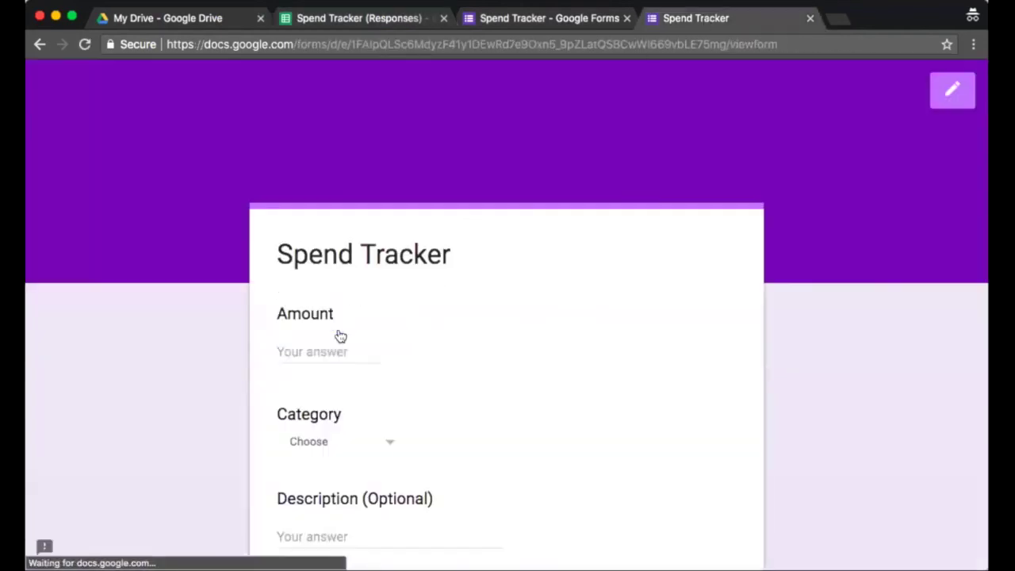
{"action": "scroll", "coordinate": [381, 339], "scroll_direction": "down", "scroll_amount": 2}
{"action": "left_click", "coordinate": [320, 240]}
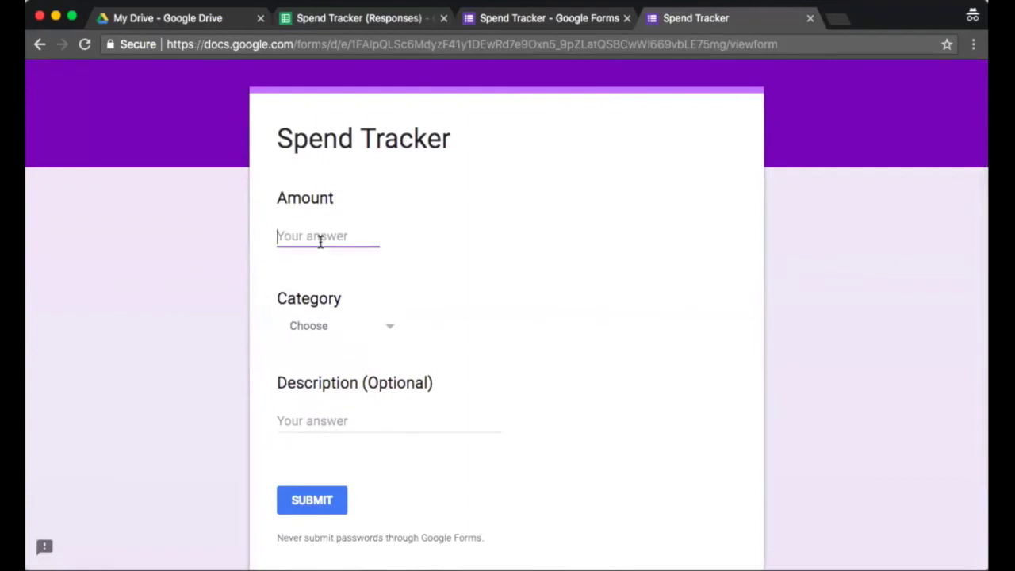
{"action": "type", "text": "130"}
{"action": "left_click", "coordinate": [373, 325]}
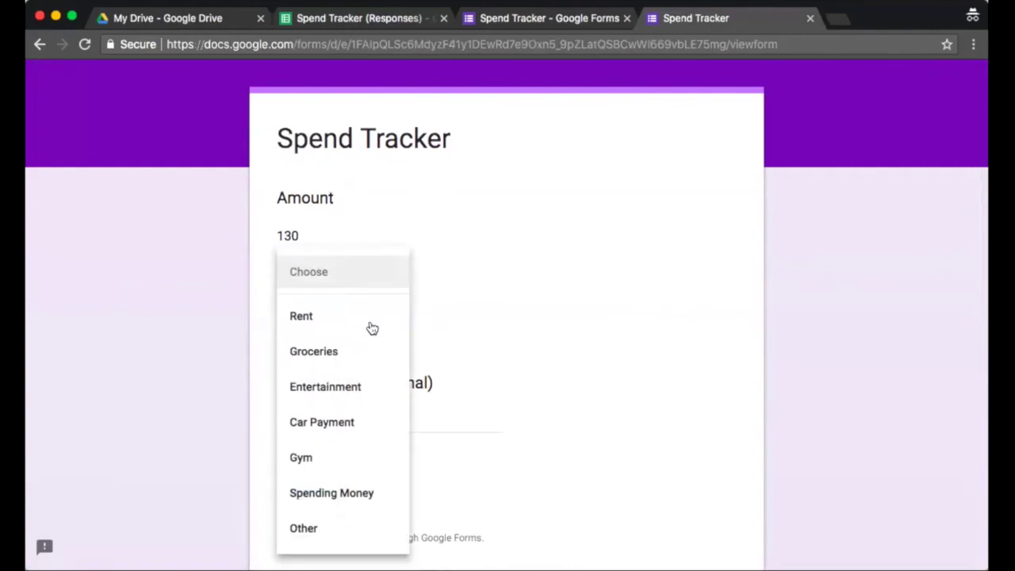
{"action": "left_click", "coordinate": [344, 492]}
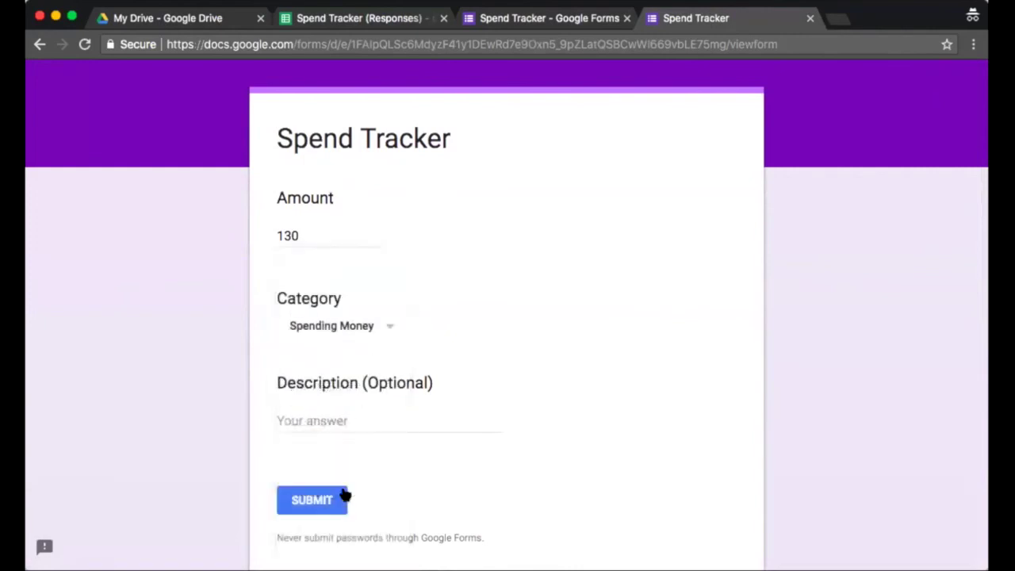
{"action": "left_click", "coordinate": [325, 411]}
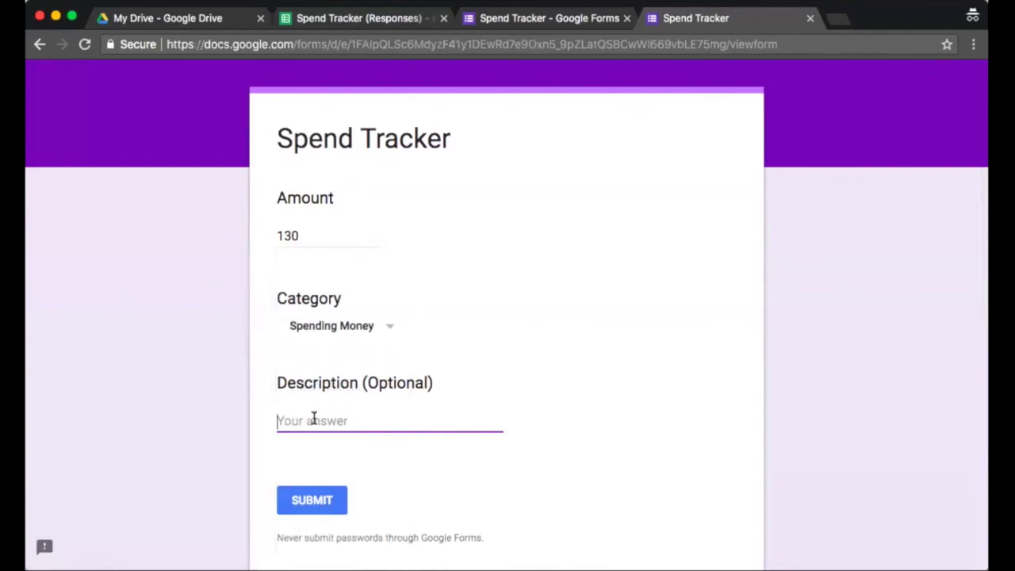
{"action": "left_click", "coordinate": [322, 501]}
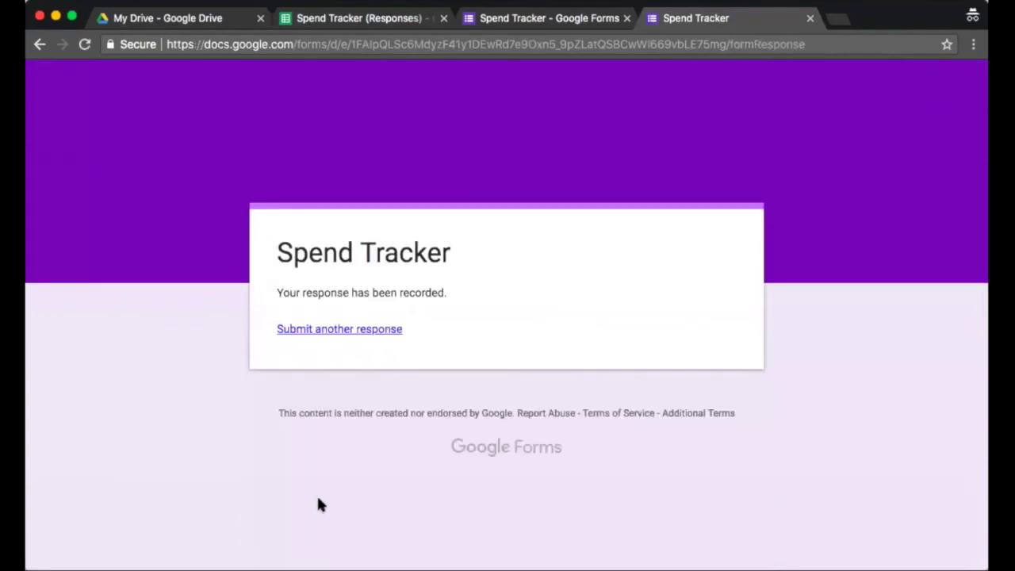
{"action": "left_click", "coordinate": [372, 22]}
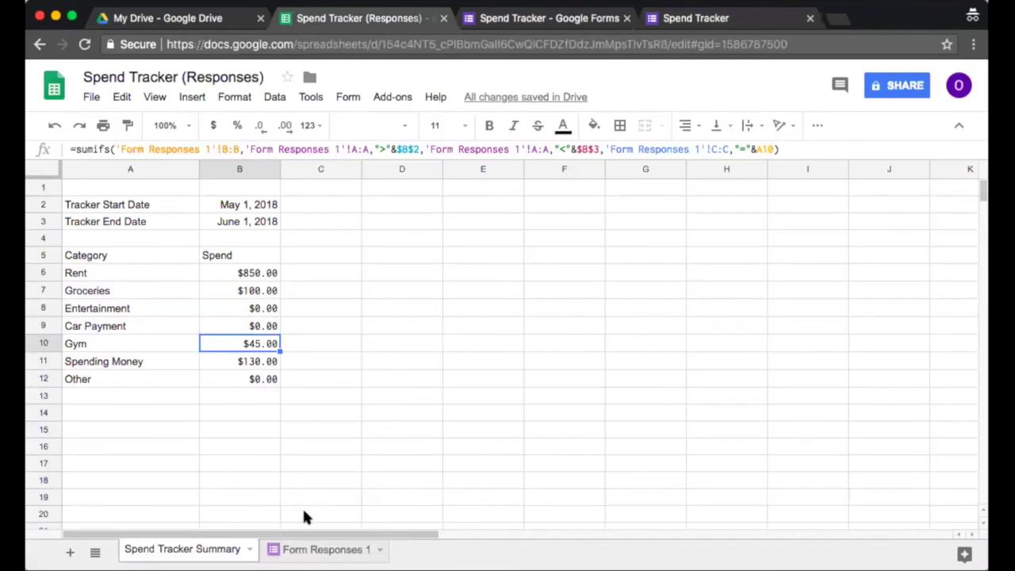
Check the Summary and Form Responses 1 sheets, ending on the new 130 Spending Money response row
{"action": "left_click", "coordinate": [308, 547]}
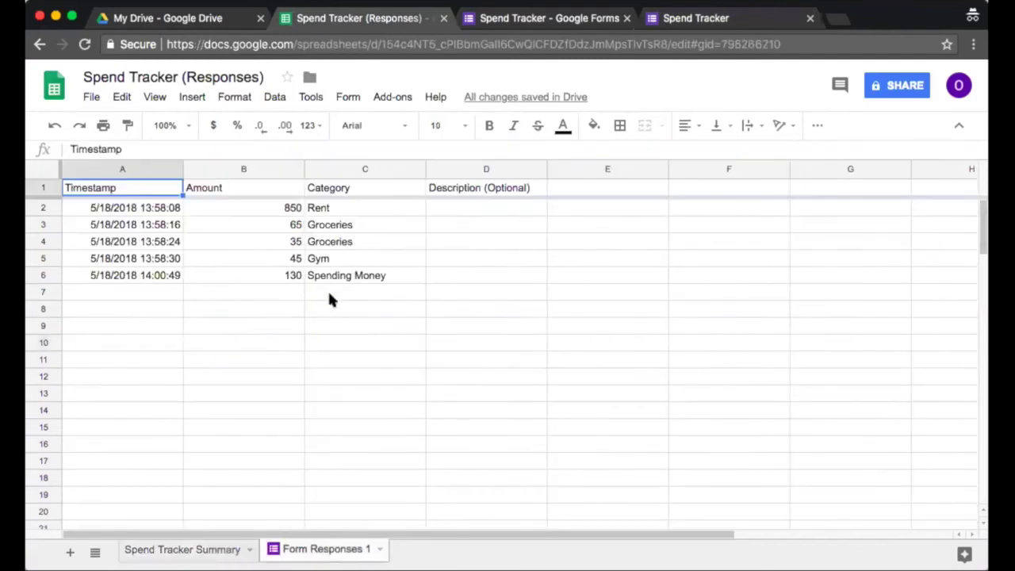
{"action": "left_click", "coordinate": [182, 549]}
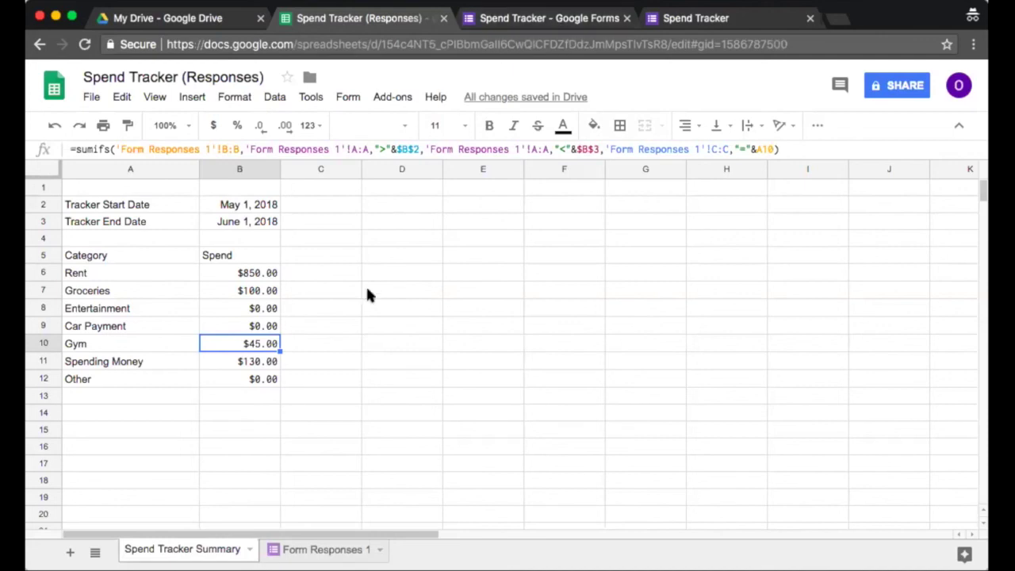
{"action": "left_click", "coordinate": [687, 17]}
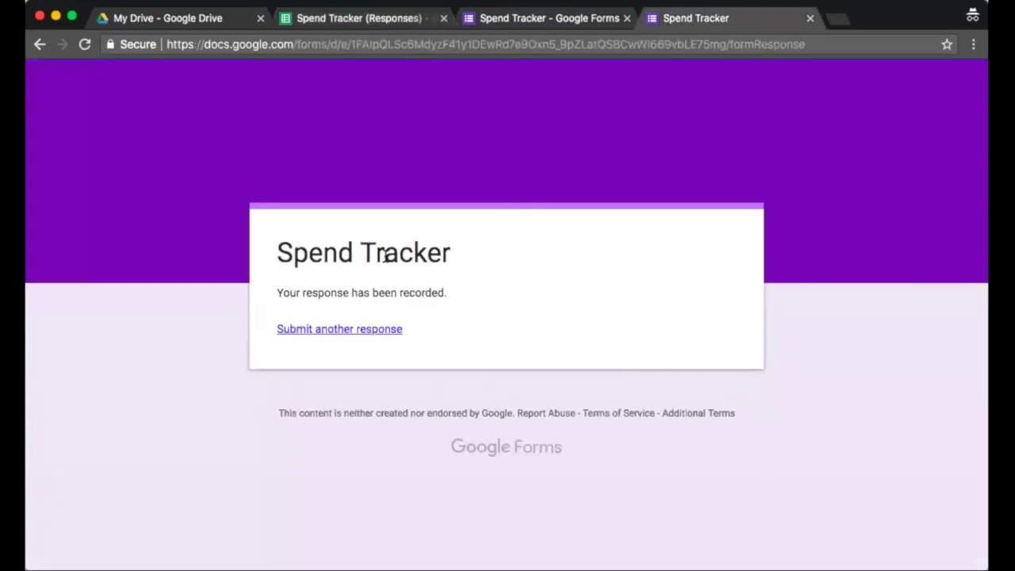
{"action": "left_click", "coordinate": [358, 19]}
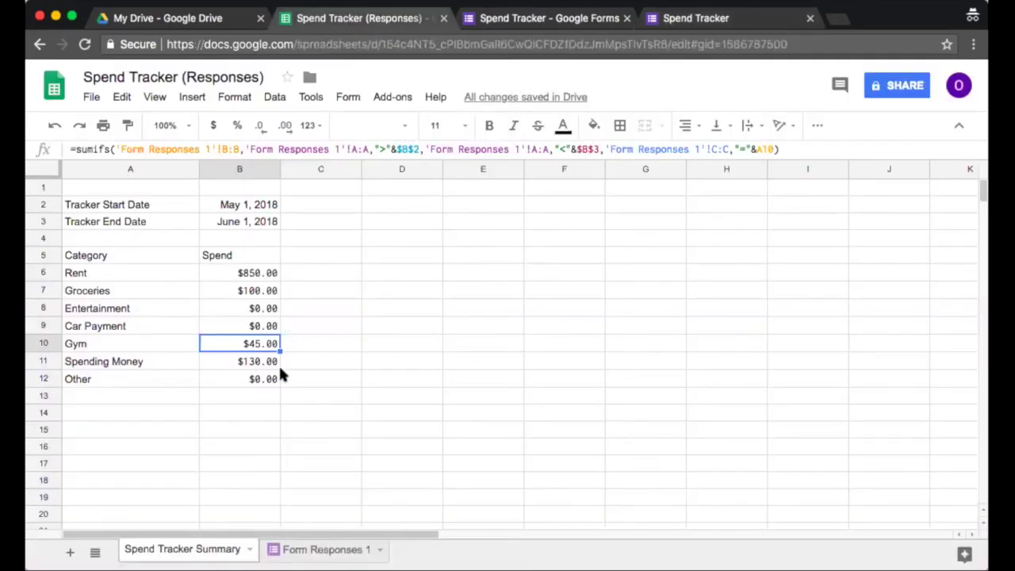
{"action": "left_click", "coordinate": [321, 549]}
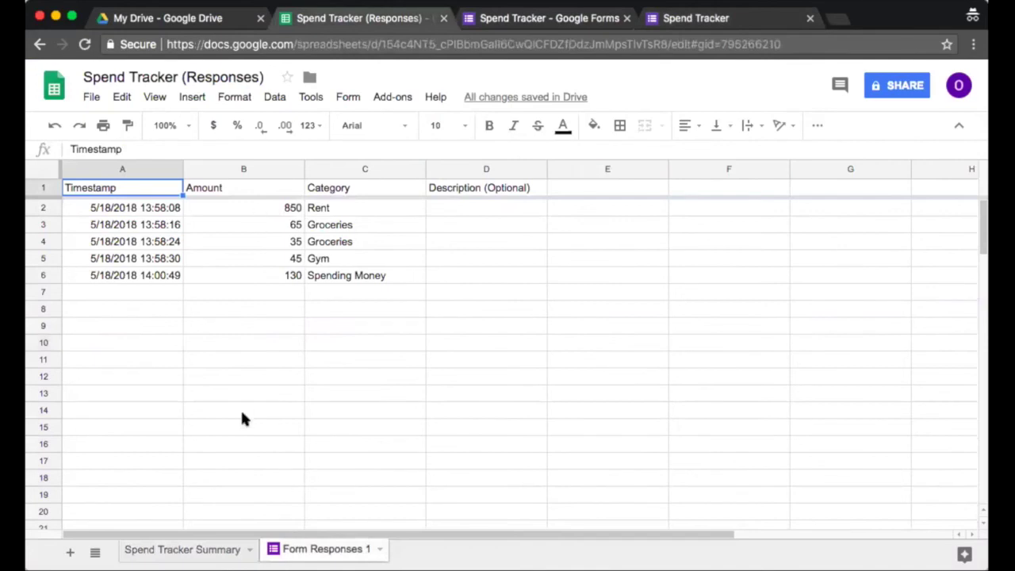